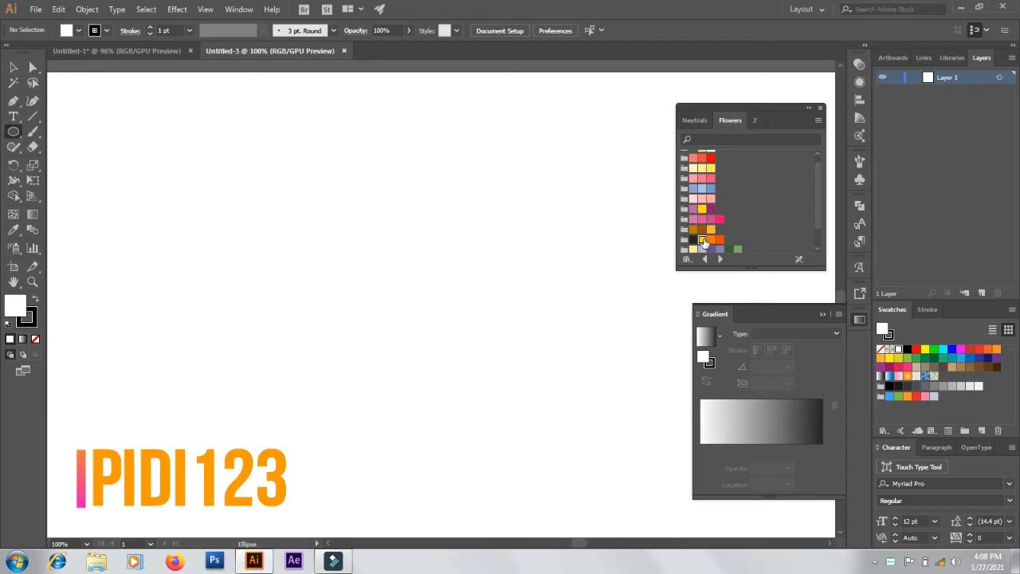
# - Draw a circle of about 336 px in the middle of the artboard with an orange ff4100 fill and no stroke
pyautogui.click(720, 239)
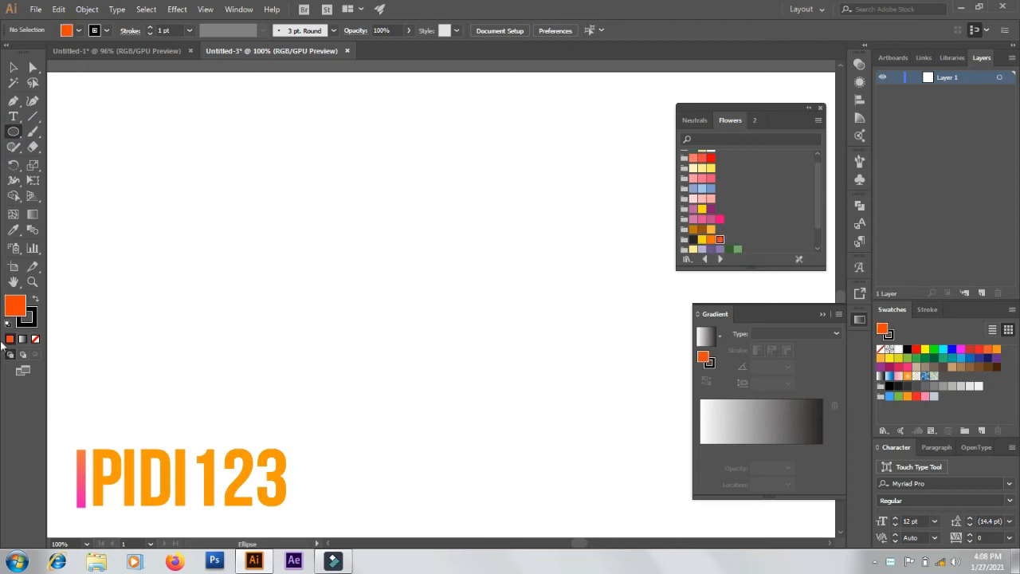
pyautogui.click(26, 325)
pyautogui.click(35, 340)
pyautogui.click(15, 305)
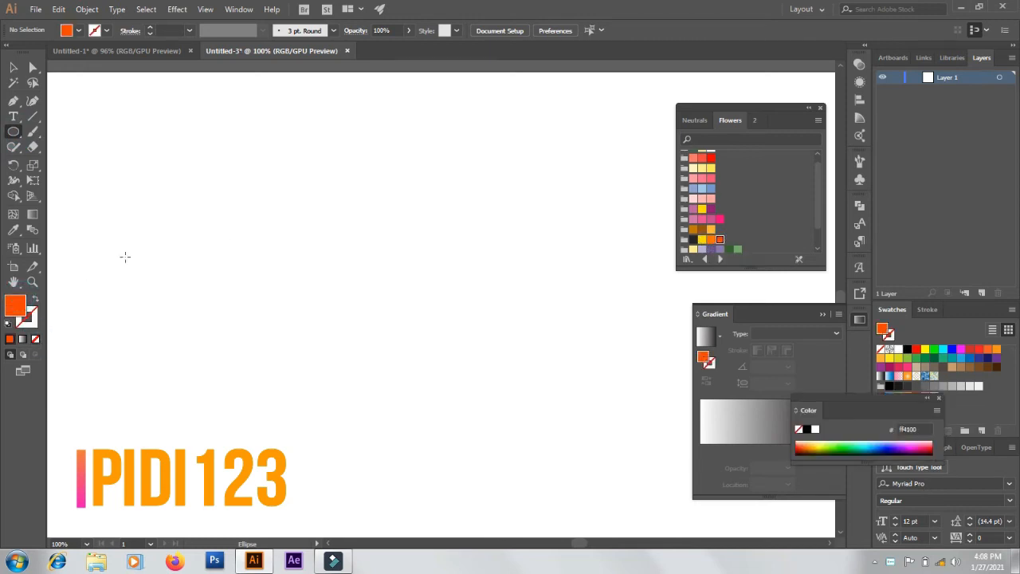
pyautogui.moveTo(407, 279); pyautogui.dragTo(514, 374)
pyautogui.click(14, 66)
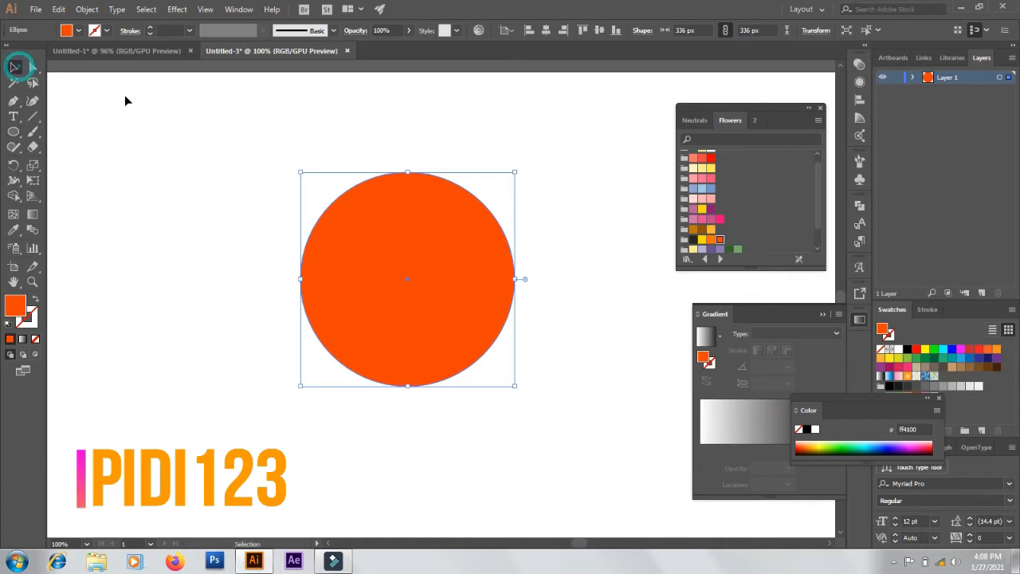
pyautogui.click(258, 188)
# - Draw a closed wavy band with the Pen tool across the middle of the orange circle, filled yellow ffdd00
pyautogui.click(13, 100)
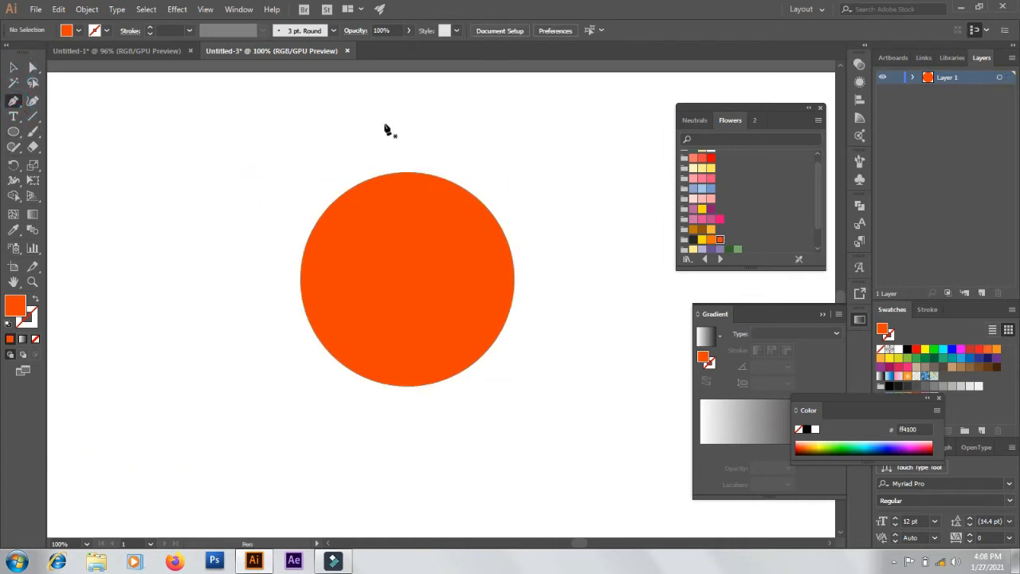
pyautogui.click(701, 239)
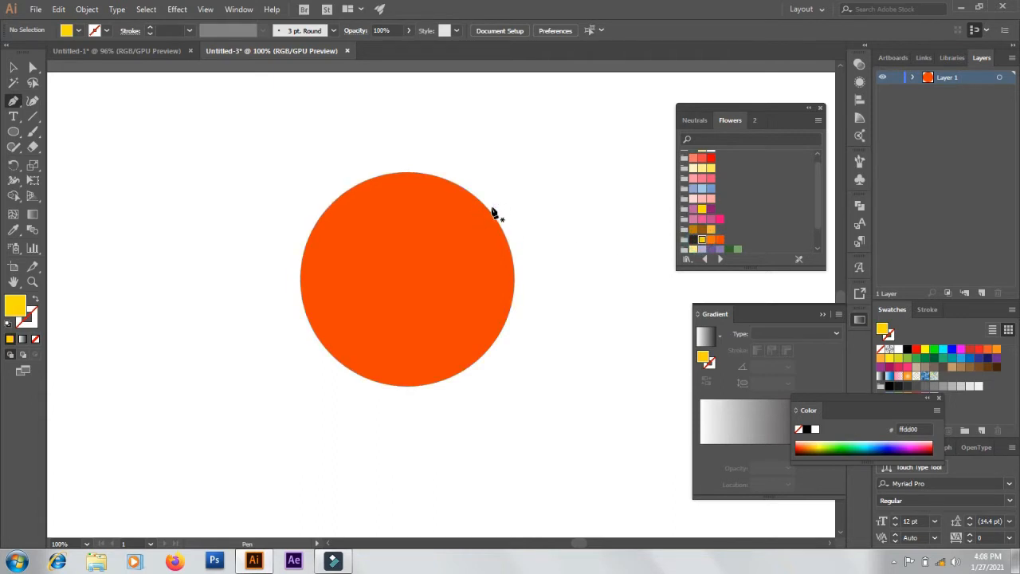
pyautogui.moveTo(496, 243); pyautogui.dragTo(498, 244)
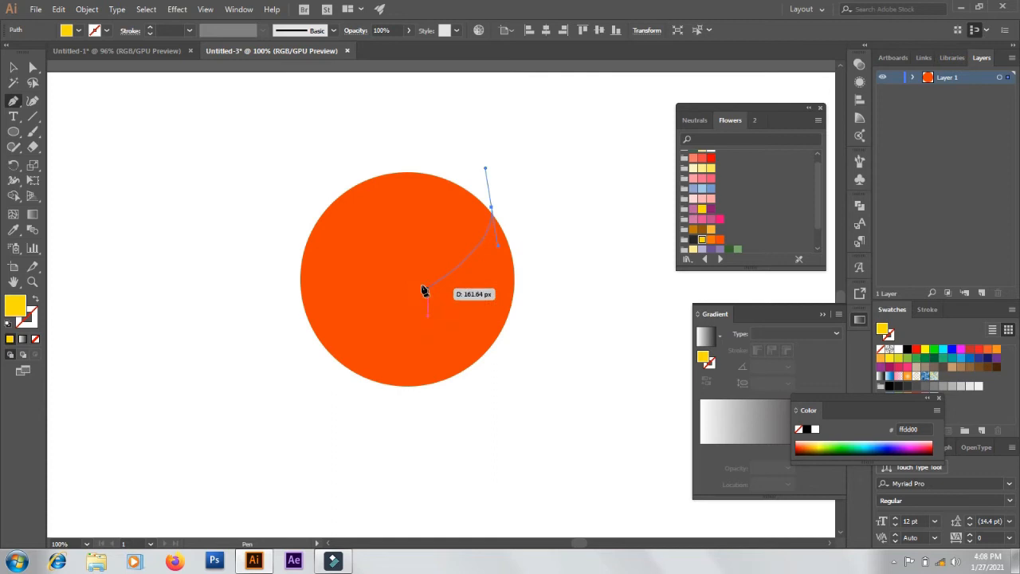
pyautogui.click(397, 266)
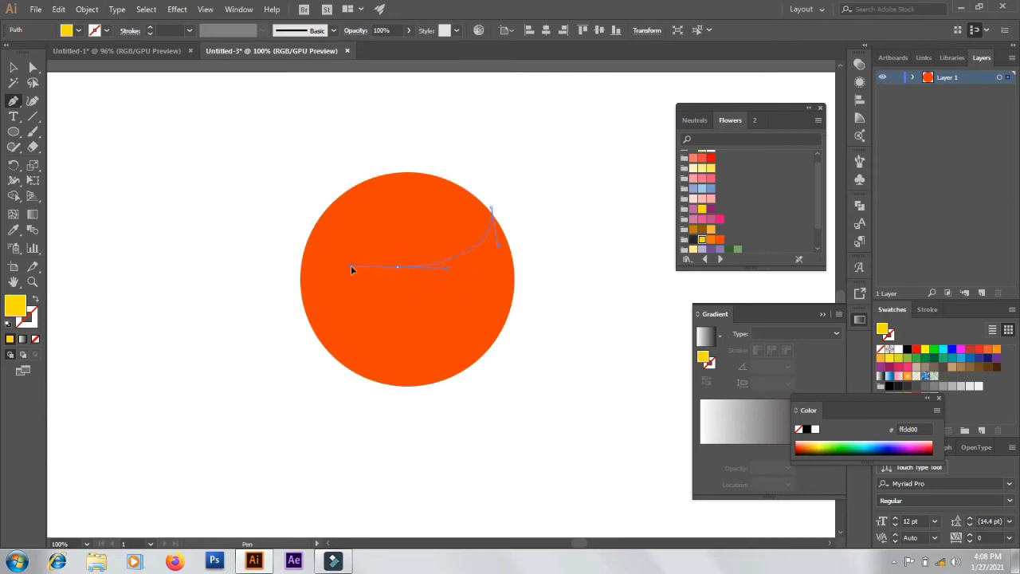
pyautogui.moveTo(343, 268); pyautogui.dragTo(343, 270)
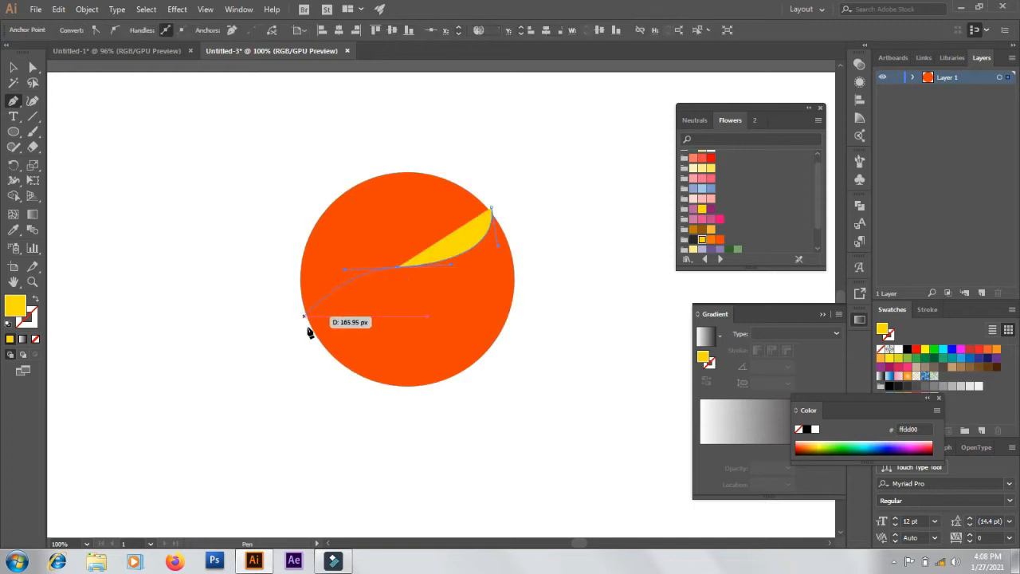
pyautogui.moveTo(311, 331); pyautogui.dragTo(477, 329)
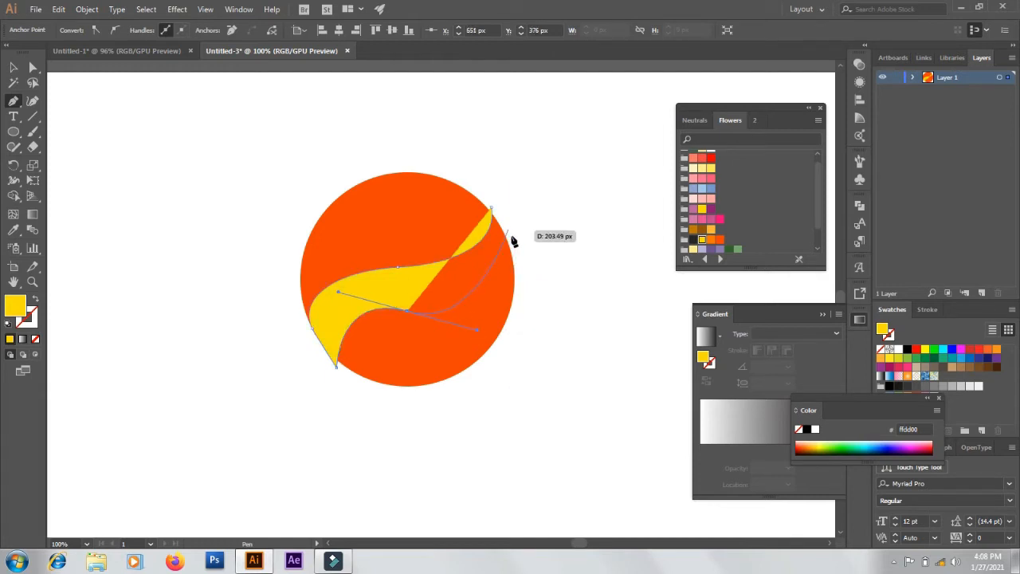
pyautogui.moveTo(513, 248)
pyautogui.mouseDown()
pyautogui.moveTo(508, 219)
pyautogui.moveTo(512, 243)
pyautogui.mouseUp()
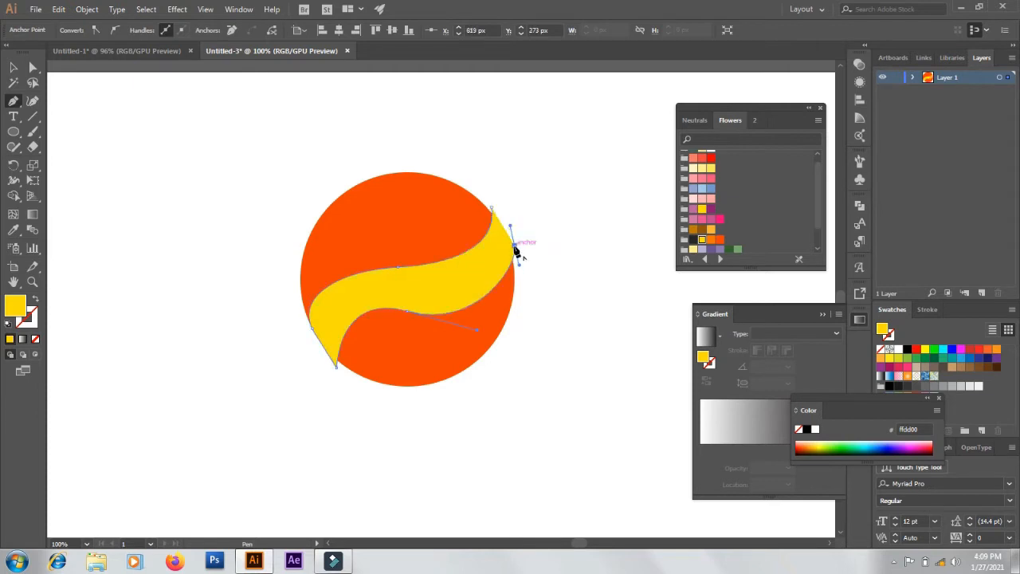
pyautogui.click(491, 209)
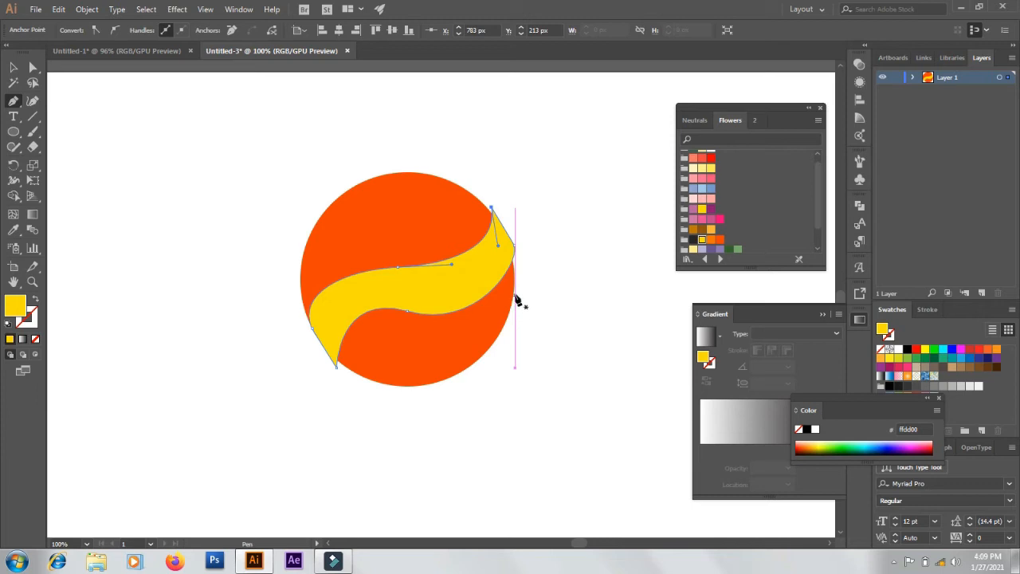
# - Draw a second, narrower closed yellow wave below the first band, running from the circle's right edge to its lower-left edge
pyautogui.moveTo(517, 292); pyautogui.dragTo(516, 317)
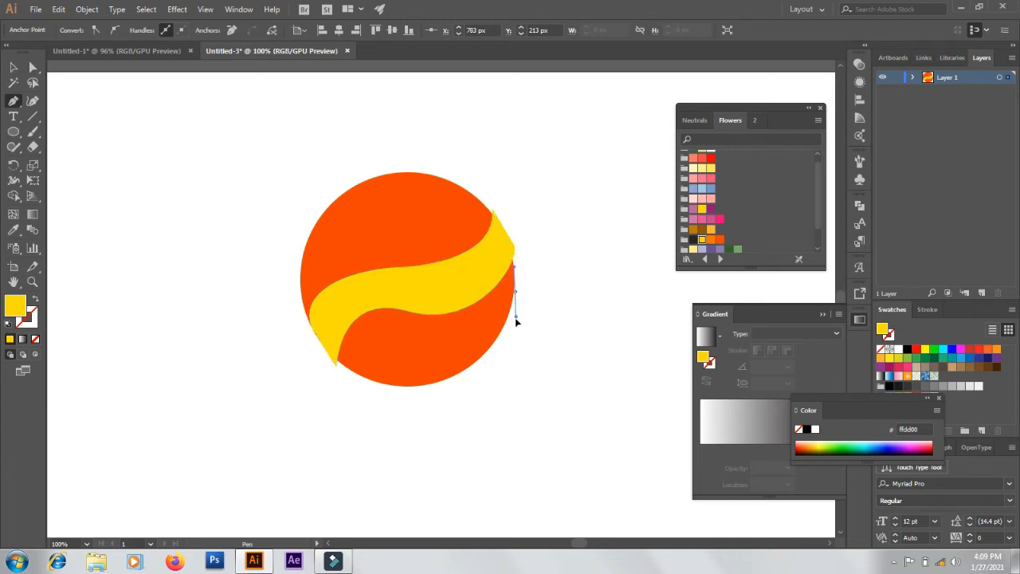
pyautogui.moveTo(411, 335); pyautogui.dragTo(369, 327)
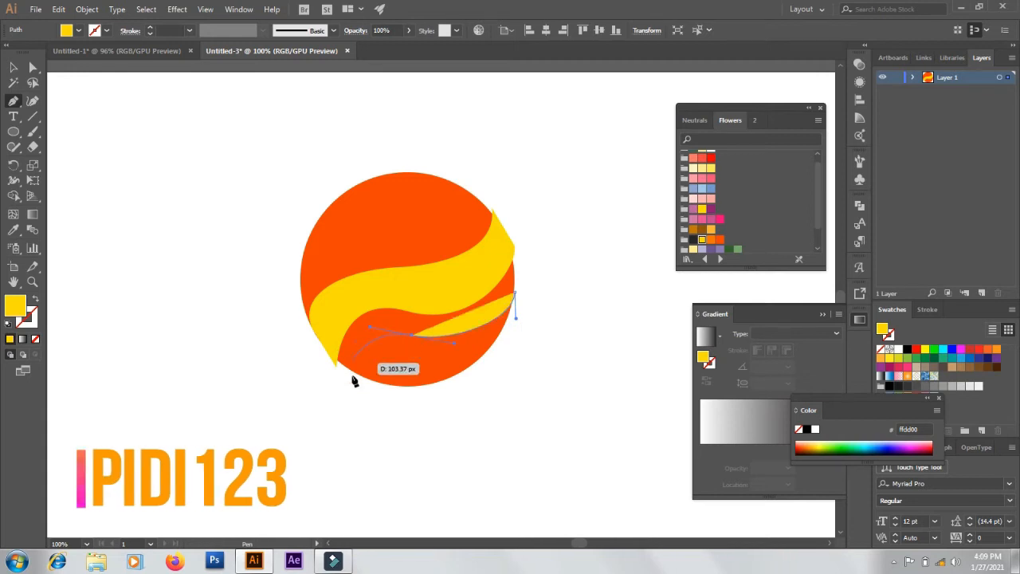
pyautogui.moveTo(352, 373); pyautogui.dragTo(376, 395)
pyautogui.click(374, 390)
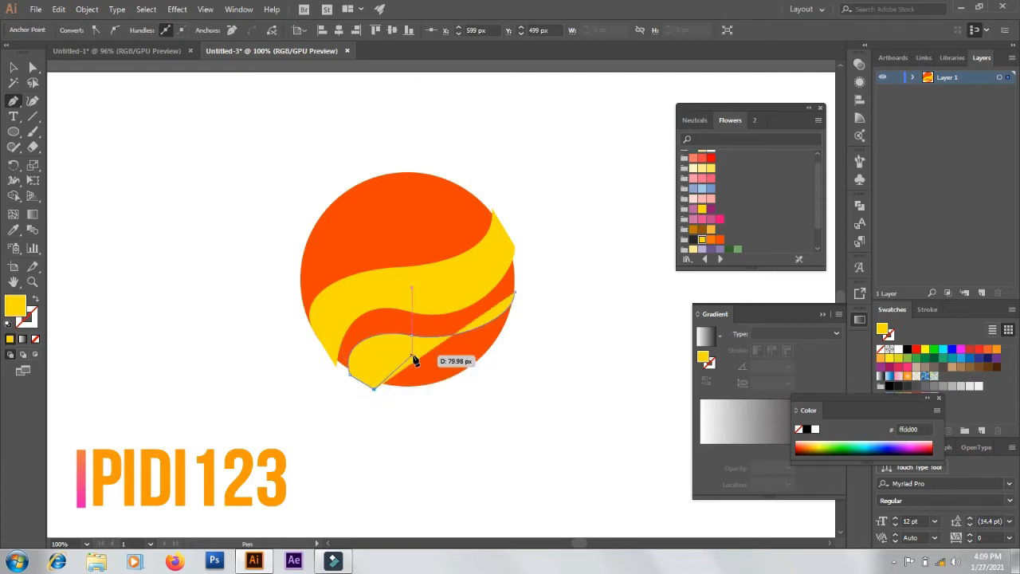
pyautogui.moveTo(416, 363); pyautogui.dragTo(462, 371)
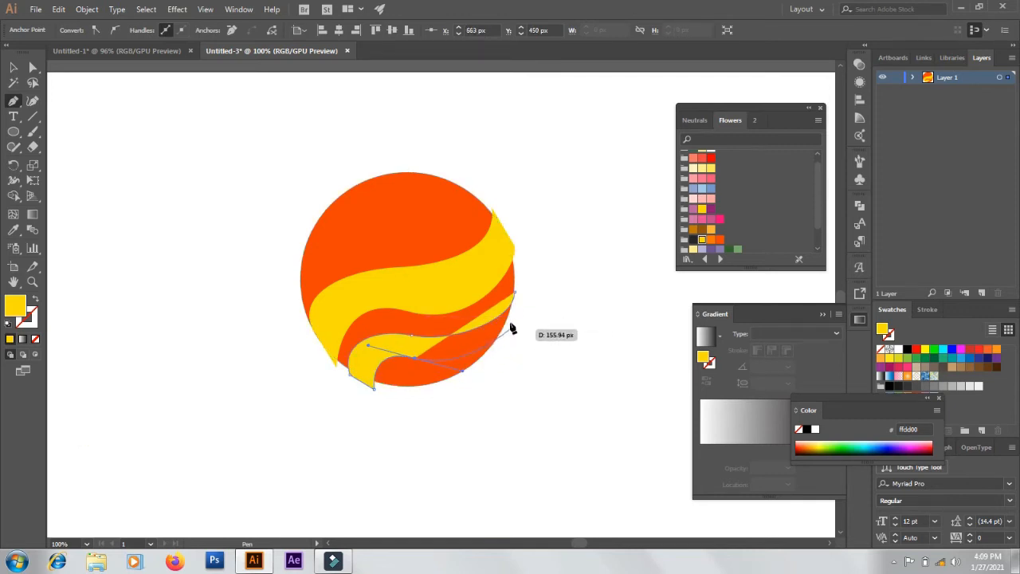
pyautogui.moveTo(514, 317); pyautogui.dragTo(534, 287)
pyautogui.click(514, 315)
pyautogui.click(514, 293)
# - Try subtracting both yellow bands from the orange circle with Minus Front, and undo the operation
pyautogui.click(14, 67)
pyautogui.moveTo(269, 152); pyautogui.dragTo(568, 413)
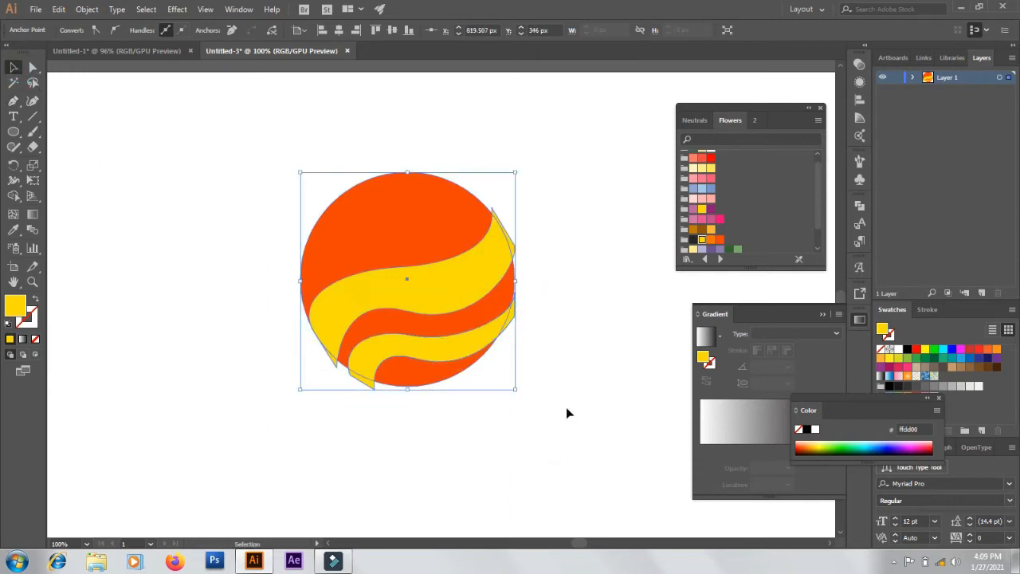
pyautogui.click(859, 224)
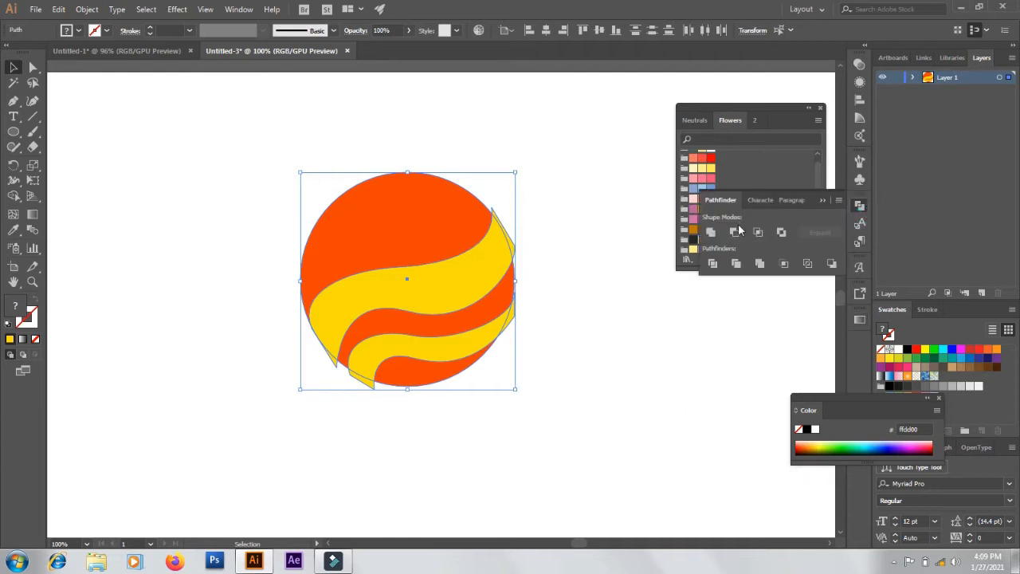
pyautogui.click(734, 232)
pyautogui.click(563, 270)
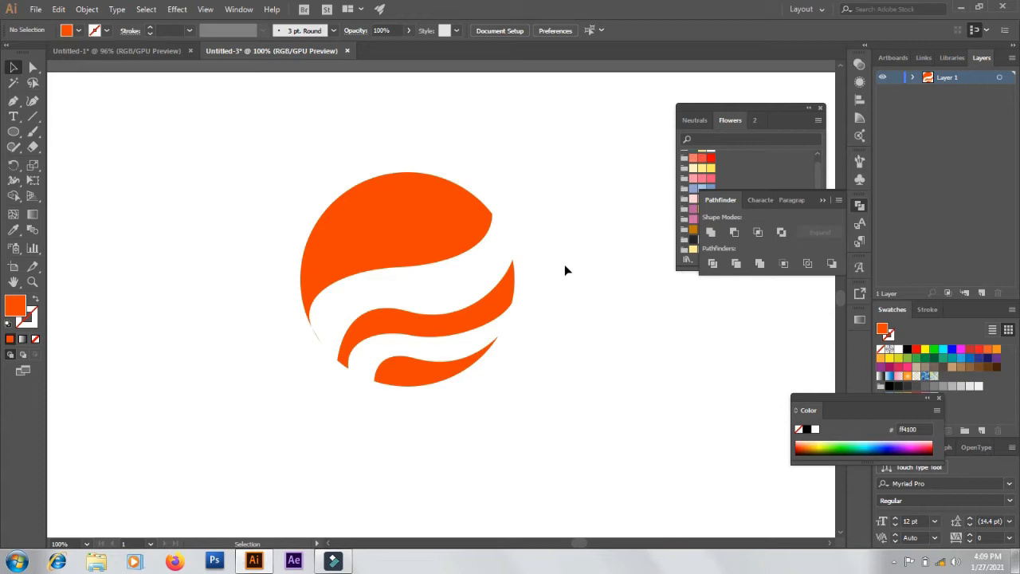
pyautogui.hotkey('ctrl', 'z')
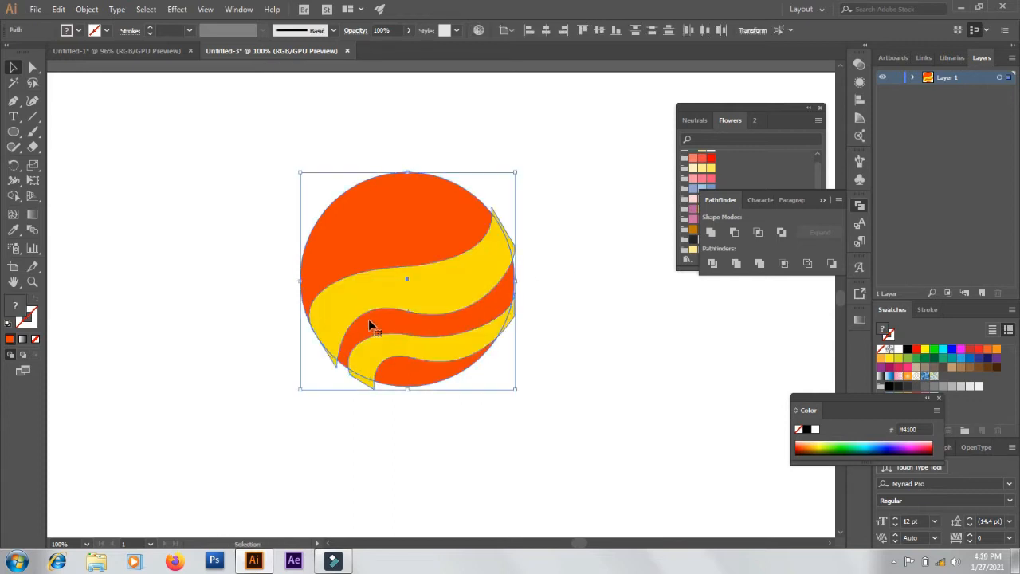
# - Move the wide yellow band's outer left anchor point slightly downward near the circle's edge
pyautogui.click(323, 326)
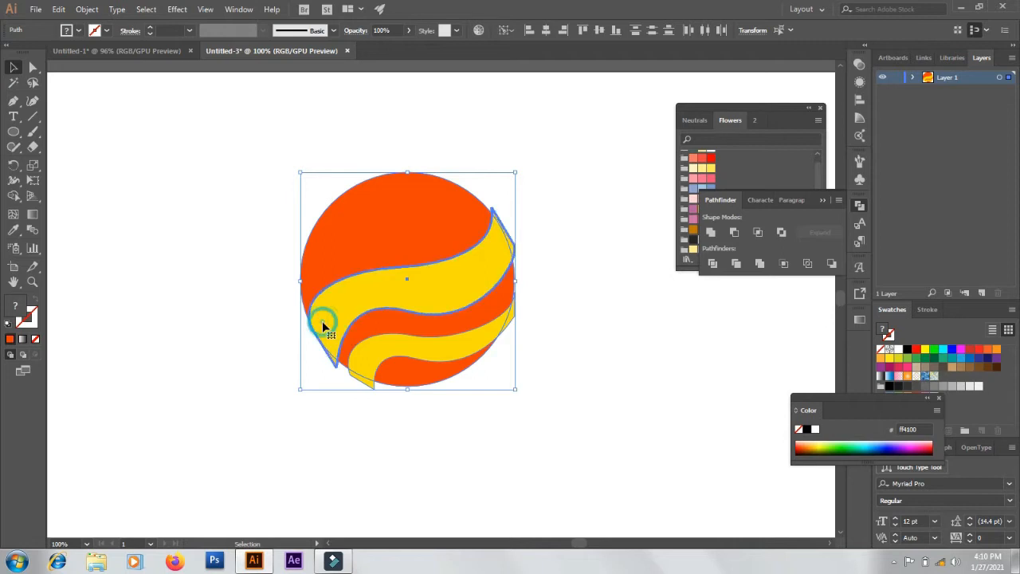
pyautogui.click(32, 67)
pyautogui.click(131, 196)
pyautogui.click(363, 299)
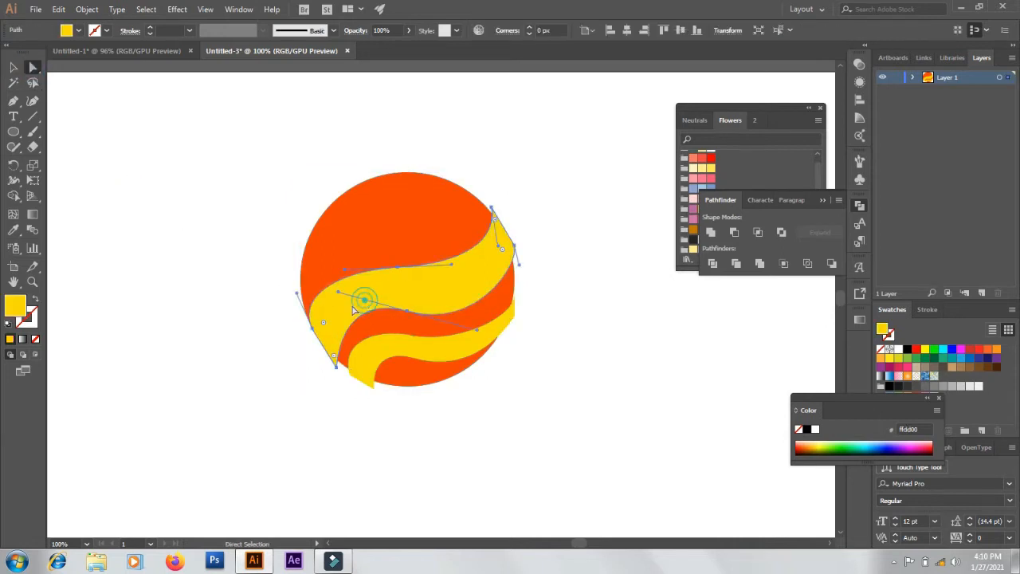
pyautogui.moveTo(313, 330); pyautogui.dragTo(314, 340)
# - Subtract both yellow bands from the orange circle with the Minus Front shape mode
pyautogui.moveTo(221, 157); pyautogui.dragTo(514, 424)
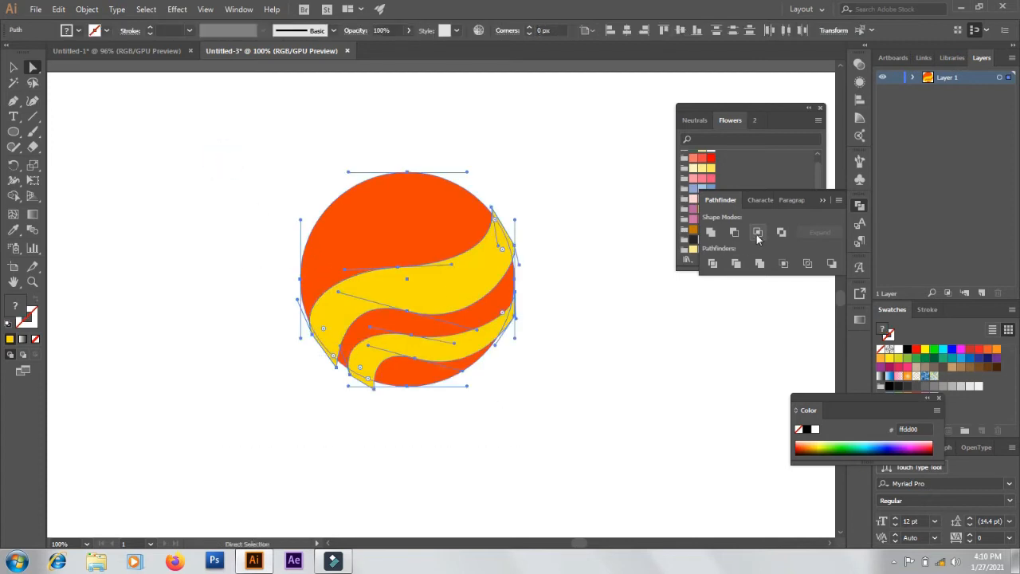
pyautogui.click(741, 233)
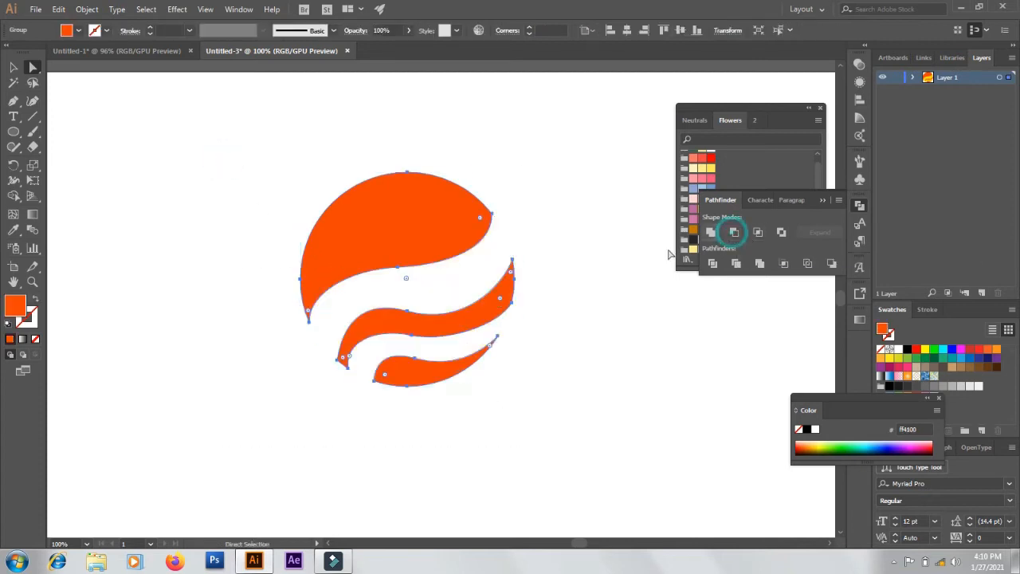
pyautogui.click(584, 296)
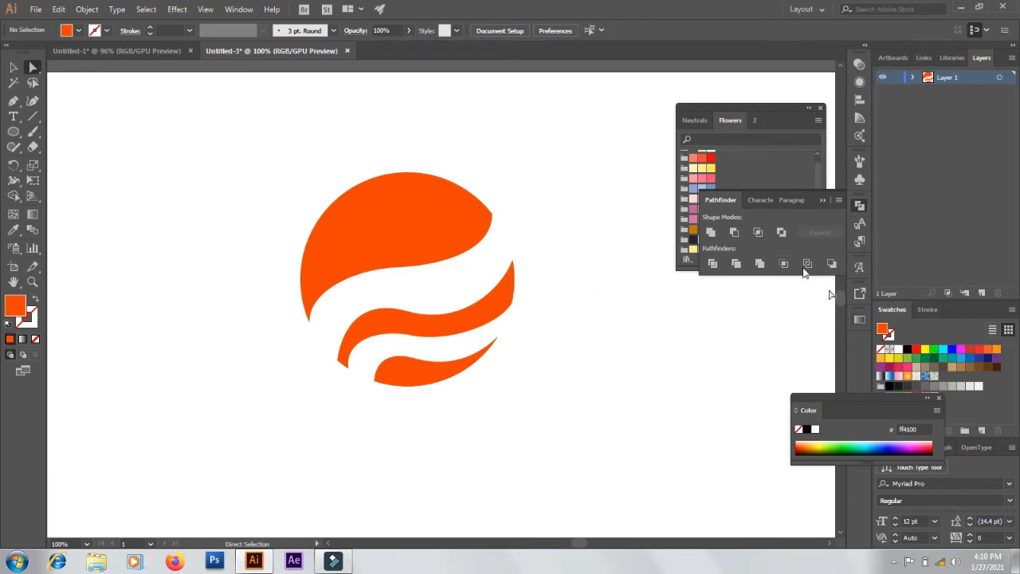
# - Draw a closed yellow ffdd00 crescent with the Pen tool along the upper edge of the middle orange wave, tapering toward the left
pyautogui.click(800, 168)
pyautogui.click(701, 239)
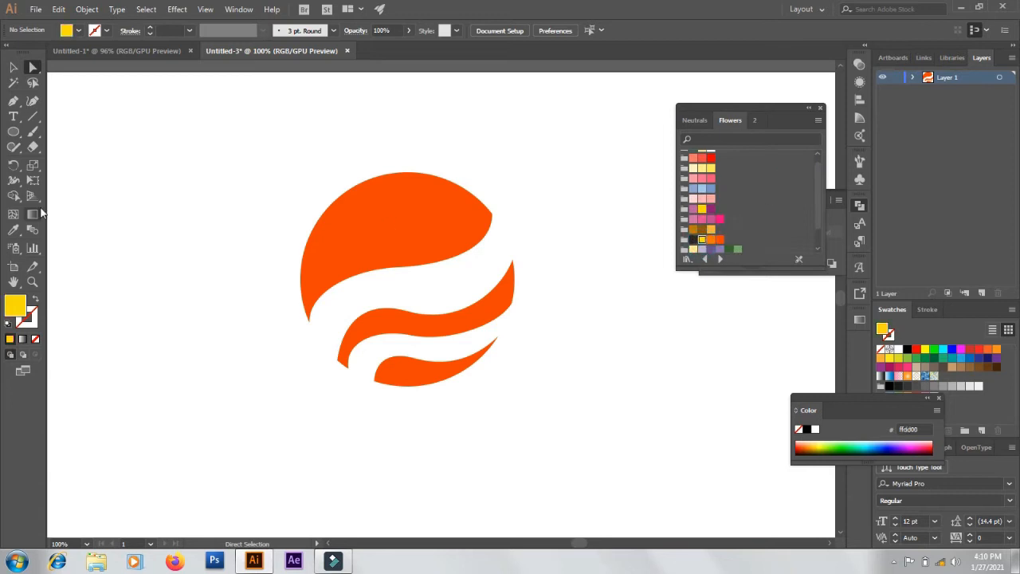
pyautogui.click(13, 101)
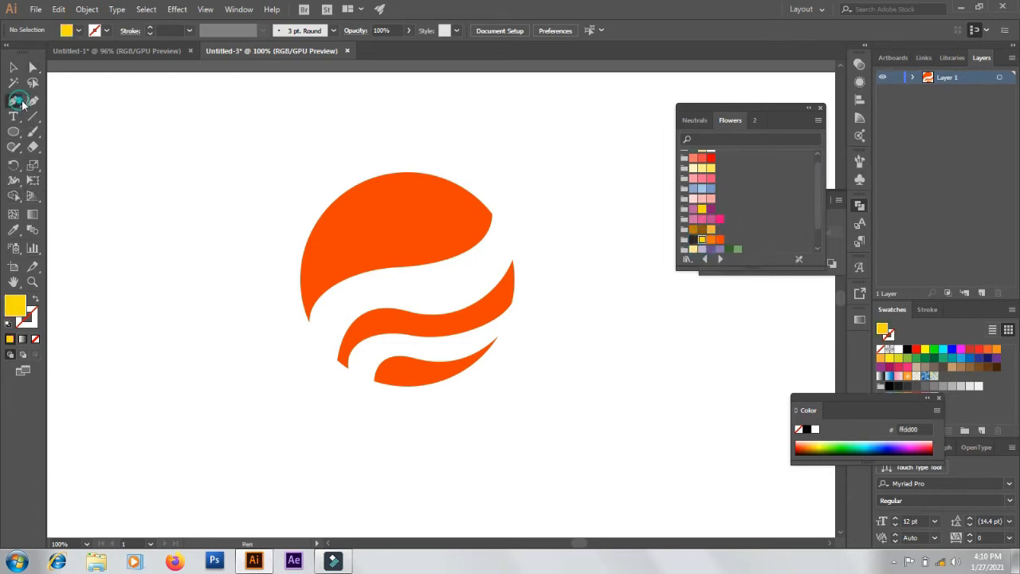
pyautogui.click(514, 259)
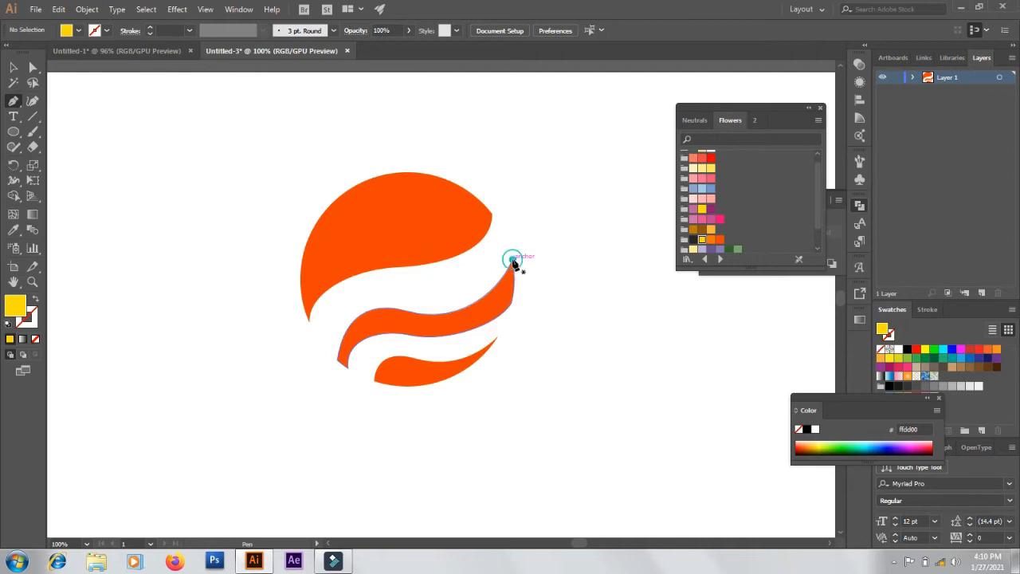
pyautogui.click(500, 232)
pyautogui.moveTo(501, 232); pyautogui.dragTo(491, 225)
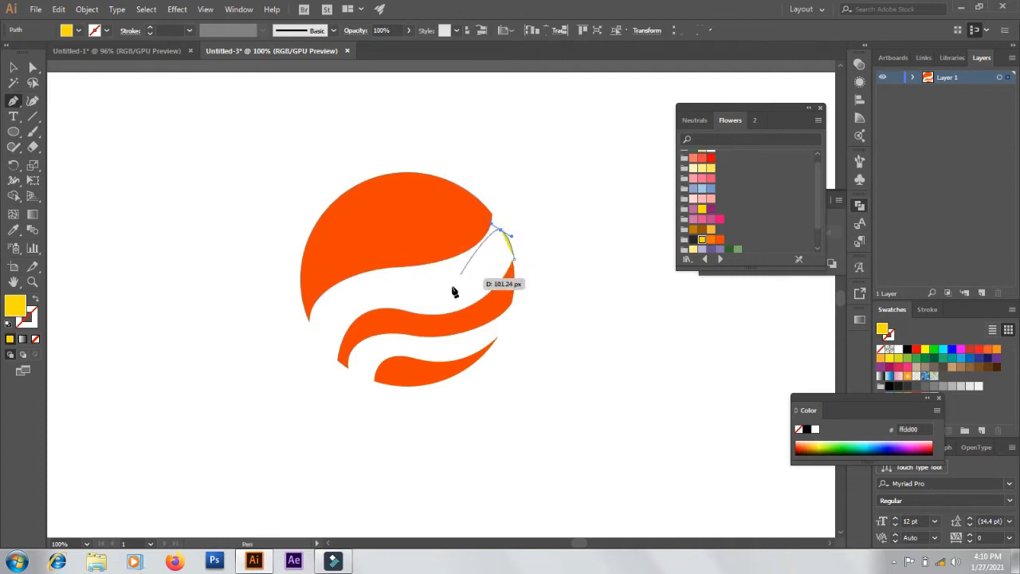
pyautogui.moveTo(367, 315); pyautogui.dragTo(264, 316)
pyautogui.click(367, 314)
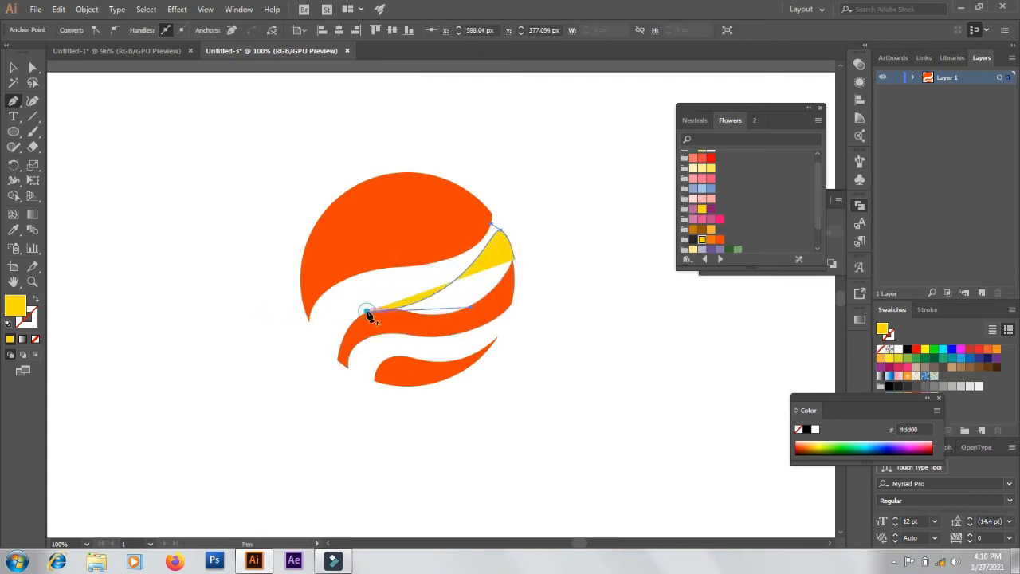
pyautogui.moveTo(515, 263); pyautogui.dragTo(534, 170)
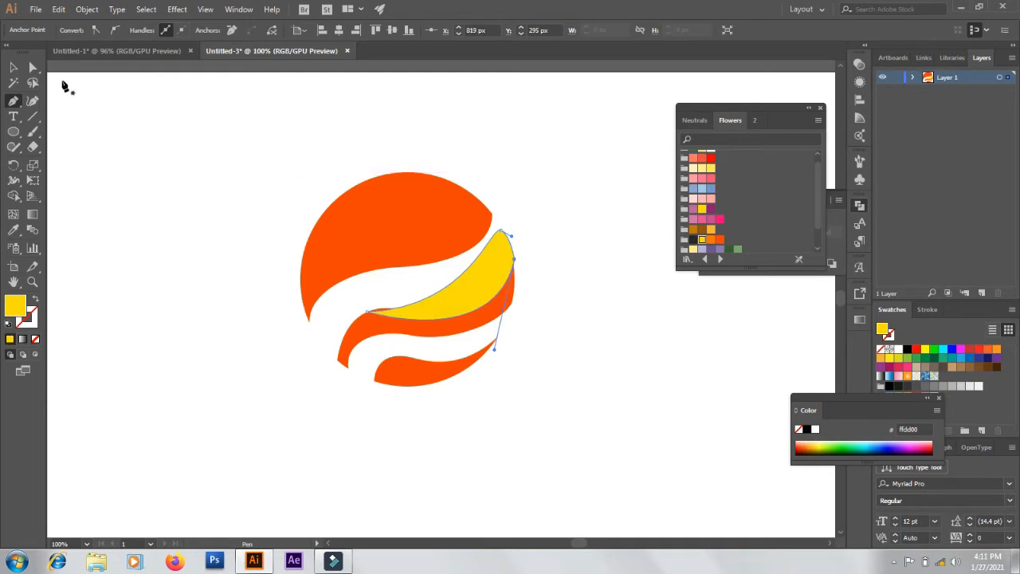
# - Send the yellow crescent to the back, behind the orange shapes
pyautogui.click(10, 67)
pyautogui.rightClick(481, 273)
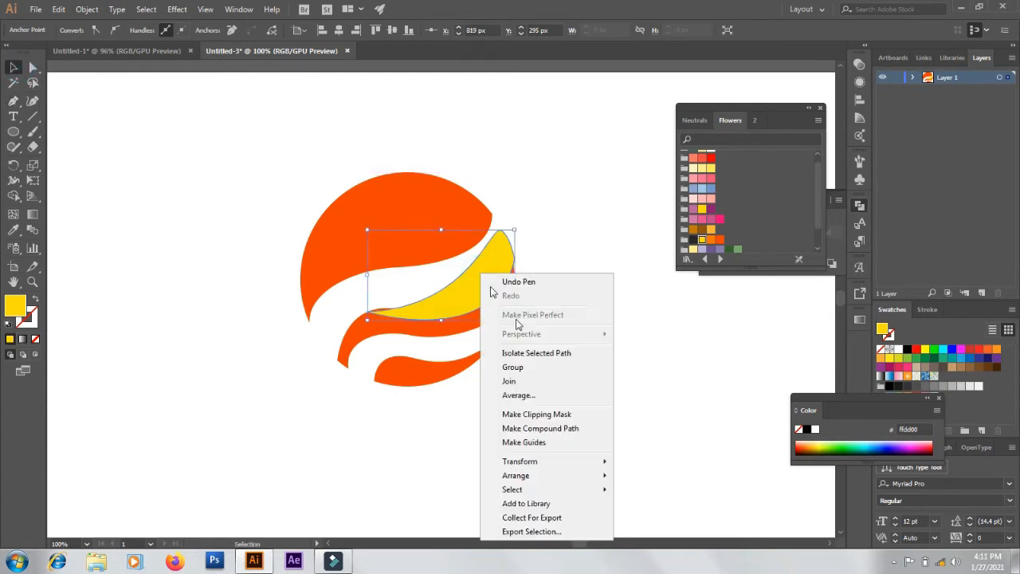
pyautogui.moveTo(526, 476)
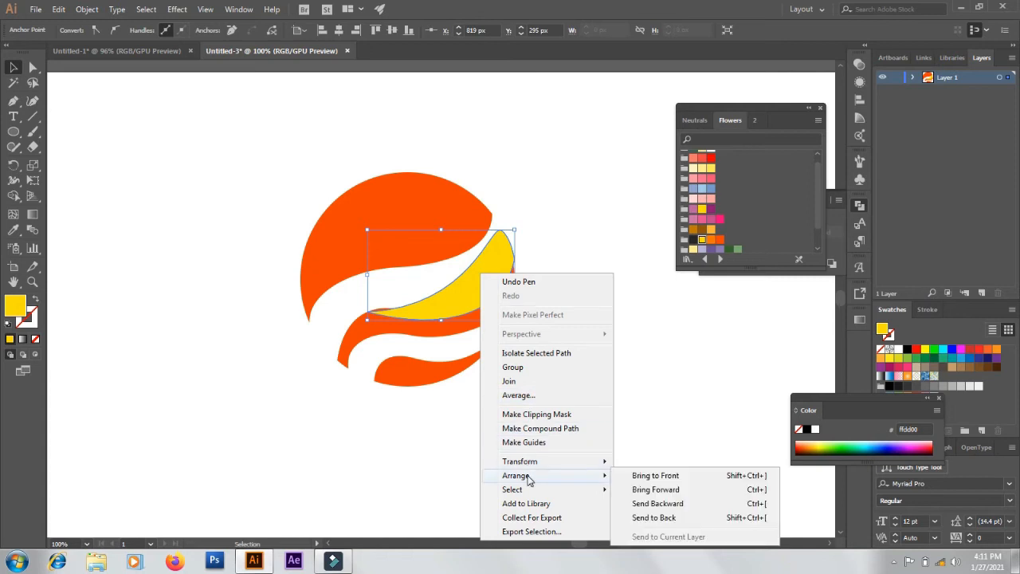
pyautogui.click(653, 517)
pyautogui.click(550, 285)
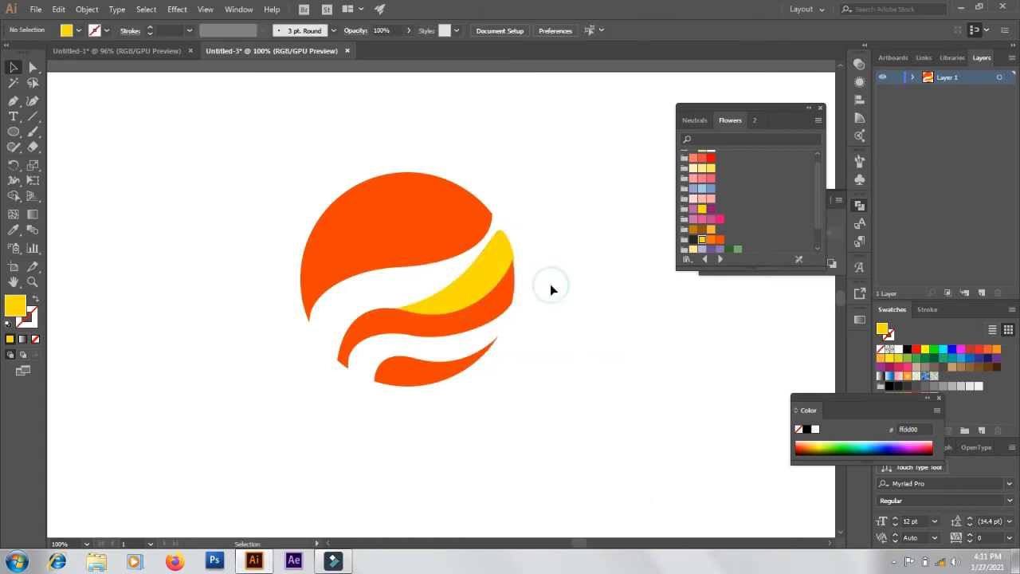
# - Shorten the handle on the yellow crescent's left anchor point to flatten the upper edge with the Direct Selection tool
pyautogui.click(432, 303)
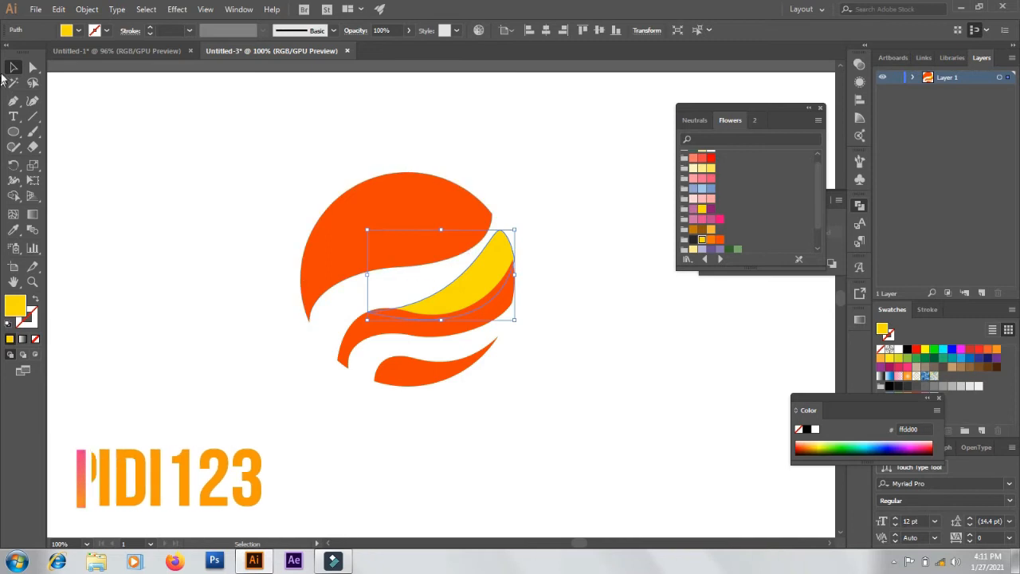
pyautogui.click(32, 68)
pyautogui.click(368, 311)
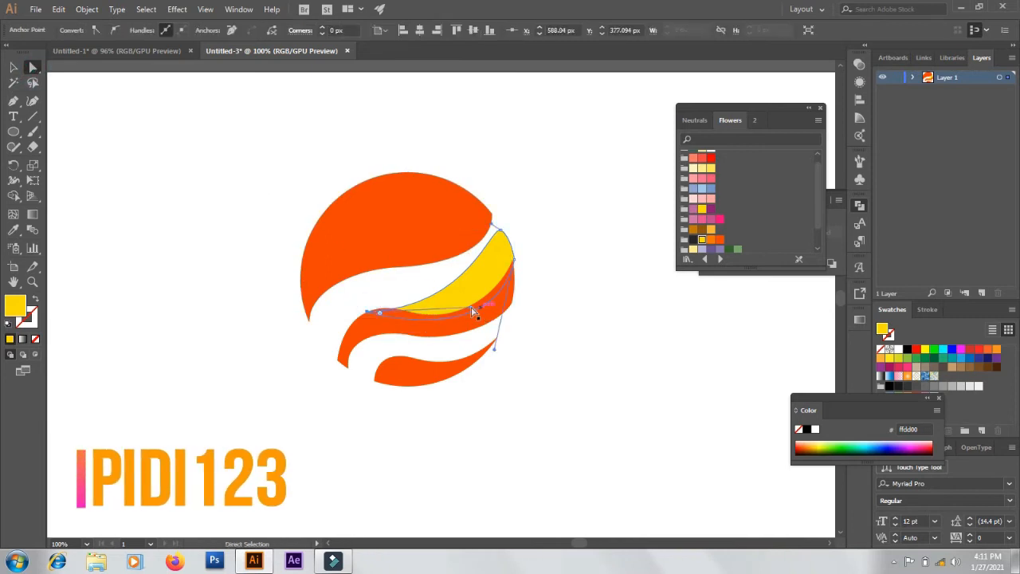
pyautogui.moveTo(472, 313); pyautogui.dragTo(435, 308)
pyautogui.click(548, 190)
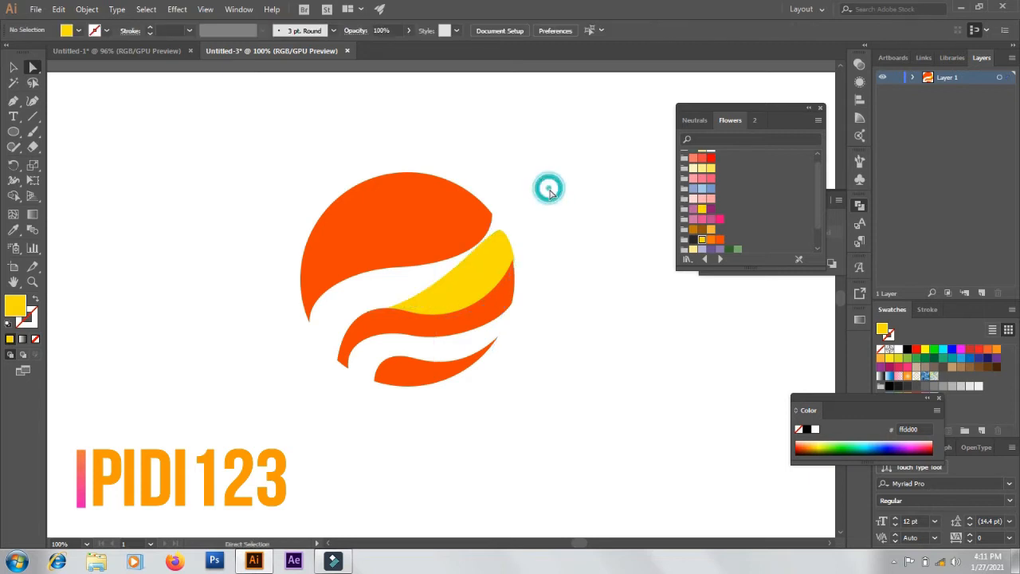
pyautogui.click(500, 231)
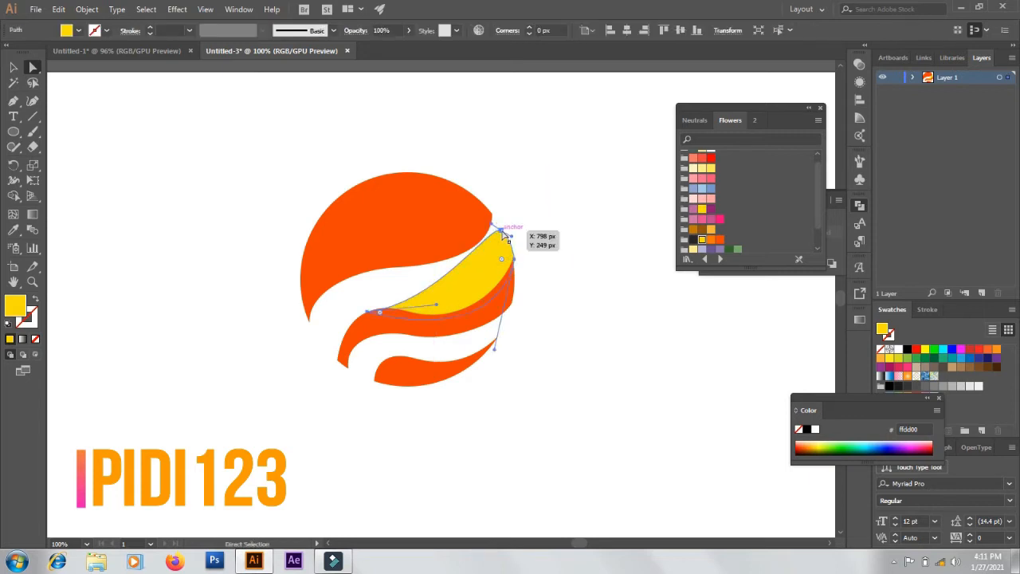
pyautogui.moveTo(497, 228)
pyautogui.mouseDown()
pyautogui.moveTo(505, 226)
pyautogui.moveTo(476, 246)
pyautogui.moveTo(472, 230)
pyautogui.moveTo(491, 227)
pyautogui.mouseUp()
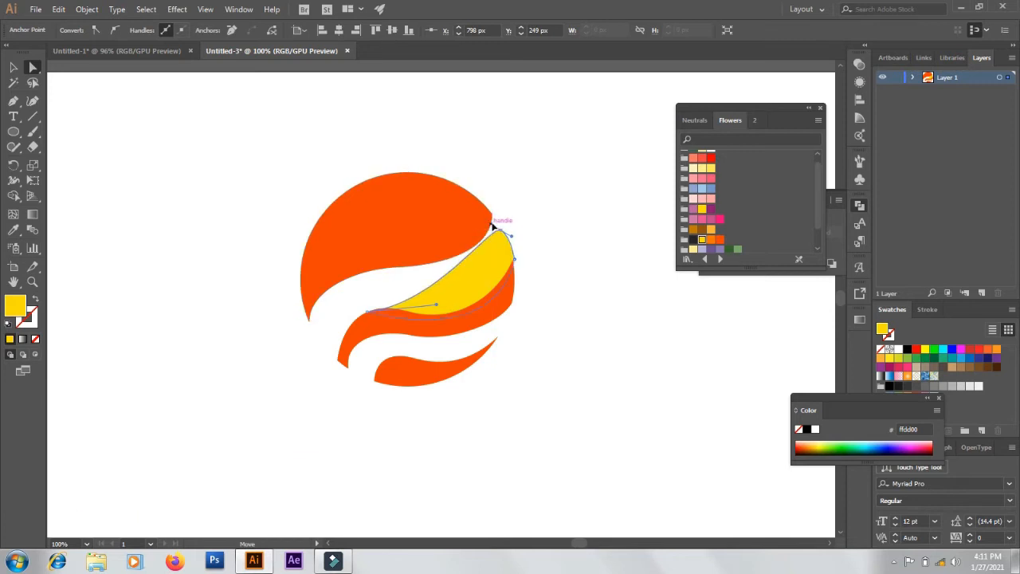
pyautogui.click(528, 186)
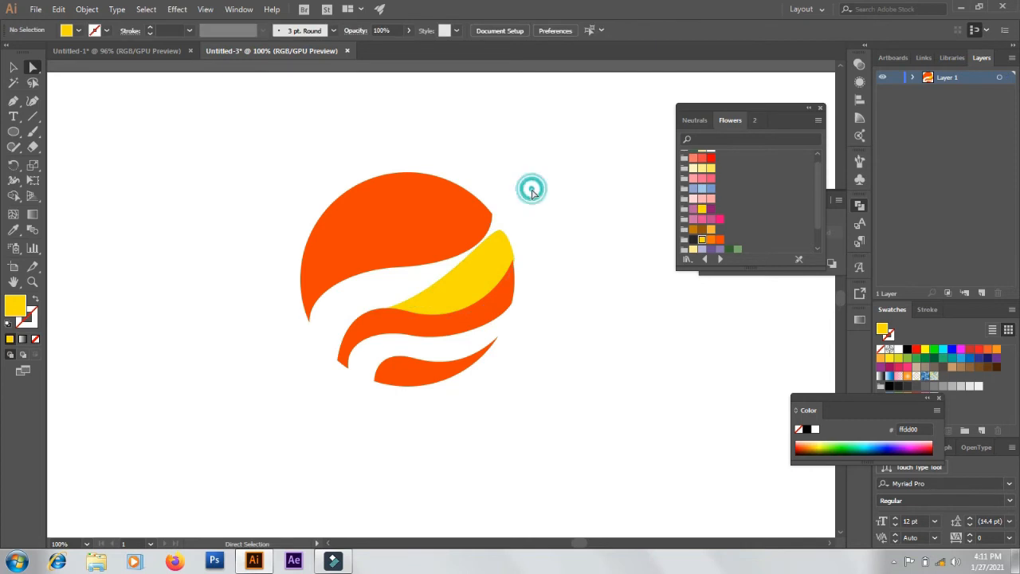
# - Nudge the whole yellow crescent 2 px left and 5 px down so it stays inside the circle's outline
pyautogui.click(511, 253)
pyautogui.press('Left')
pyautogui.press('Left')
pyautogui.press('Left')
pyautogui.press('Down')
pyautogui.press('Down')
pyautogui.press('Down')
pyautogui.press('Down')
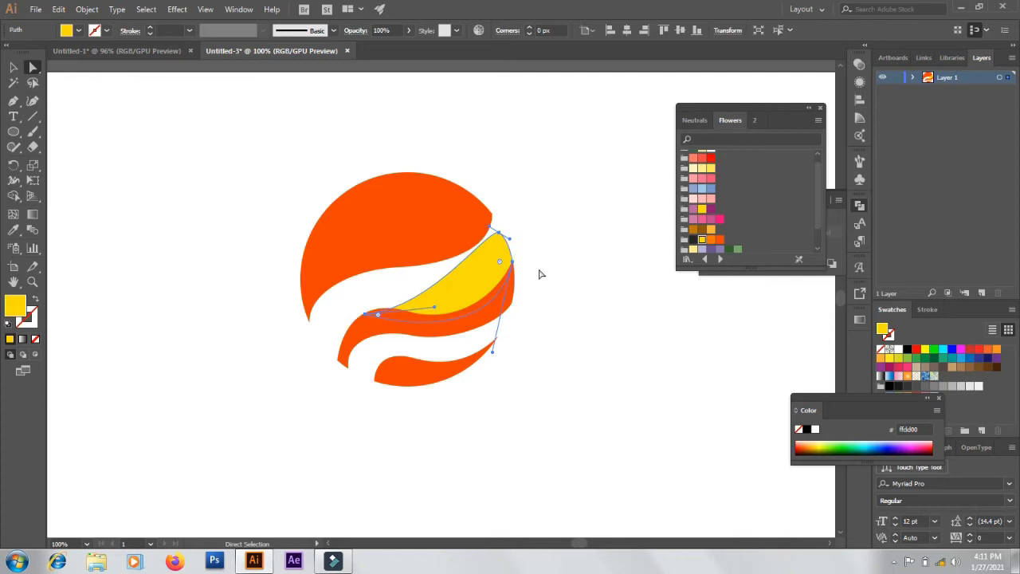
pyautogui.press('Right')
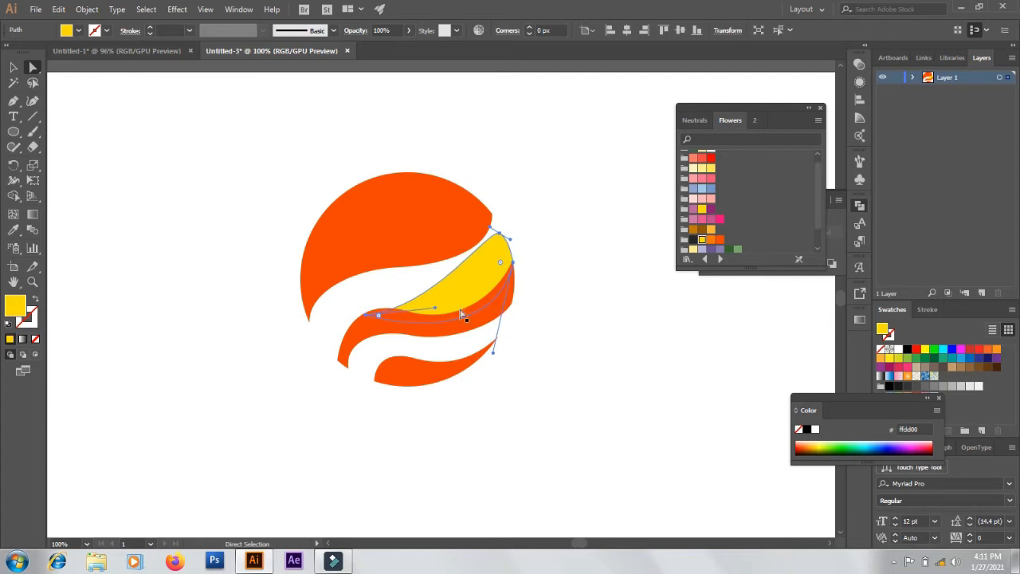
# - Straighten the crescent's upper edge by pulling its left anchor's handle down, and shift its upper right tip slightly to the right
pyautogui.moveTo(431, 307); pyautogui.dragTo(385, 330)
pyautogui.moveTo(498, 234)
pyautogui.mouseDown()
pyautogui.moveTo(502, 245)
pyautogui.moveTo(505, 236)
pyautogui.mouseUp()
pyautogui.hotkey('ctrl', 'z')
pyautogui.click(541, 217)
pyautogui.click(569, 237)
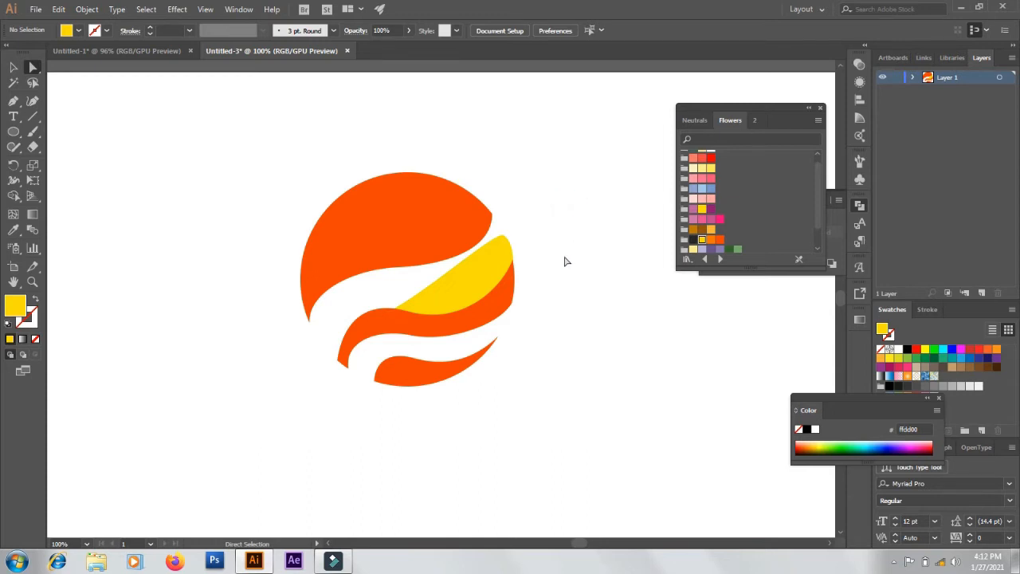
# - Shorten the crescent's left anchor handle to widen its tapered end, and fine-tune that anchor point's position above the middle orange wave
pyautogui.click(427, 304)
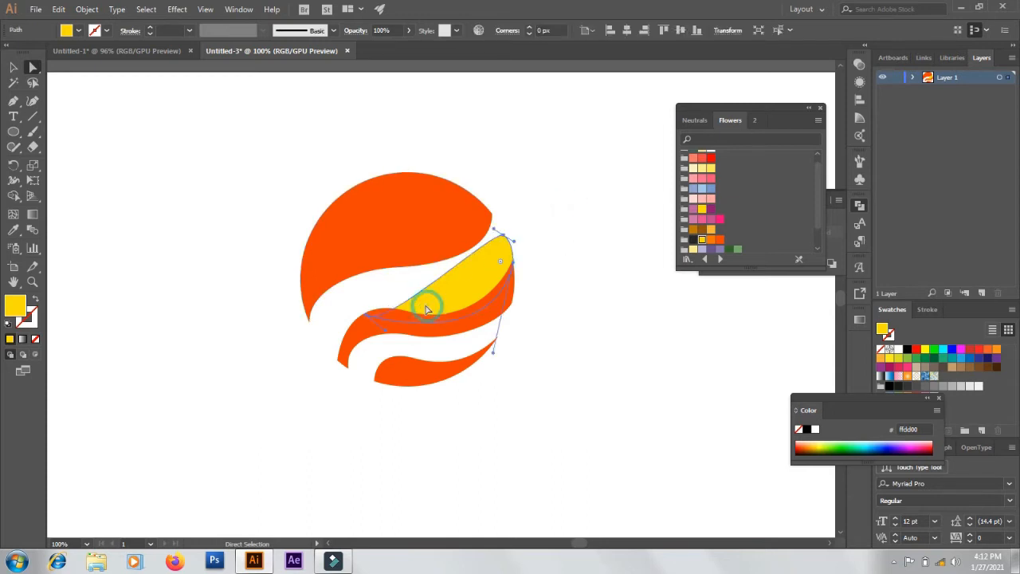
pyautogui.click(366, 313)
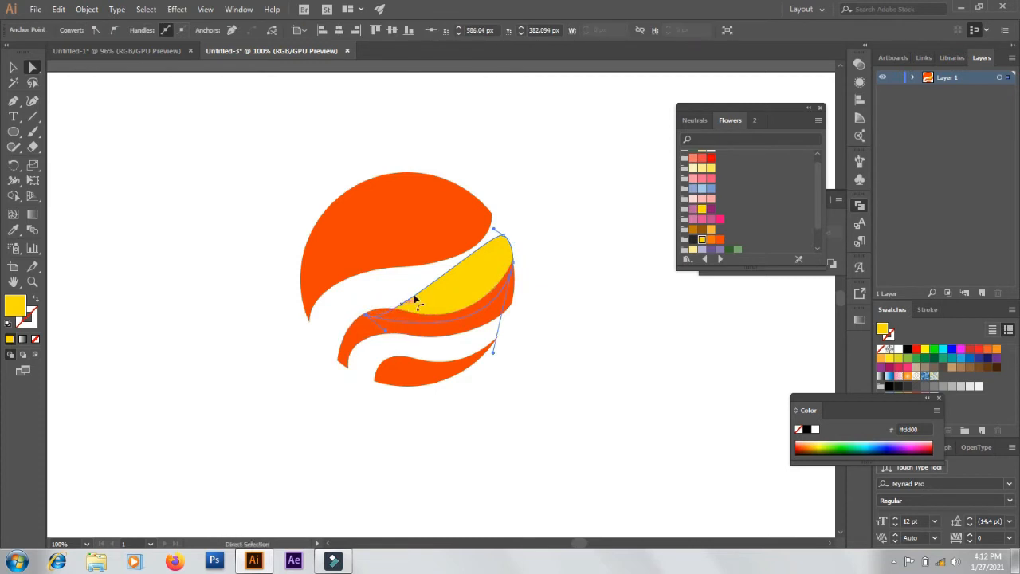
pyautogui.moveTo(393, 320)
pyautogui.mouseDown()
pyautogui.moveTo(410, 300)
pyautogui.moveTo(369, 317)
pyautogui.moveTo(387, 312)
pyautogui.moveTo(377, 314)
pyautogui.mouseUp()
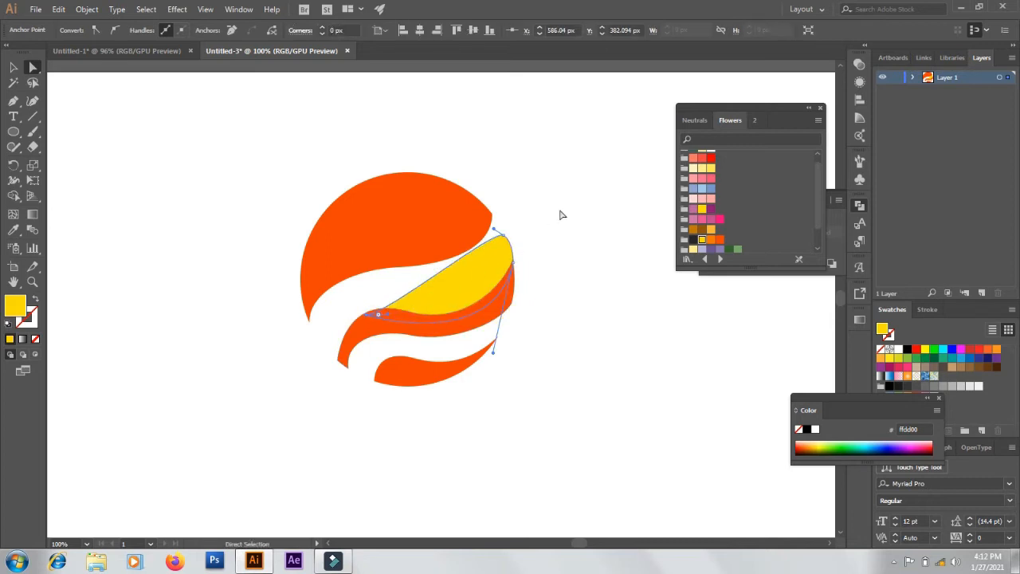
pyautogui.click(560, 214)
pyautogui.click(406, 303)
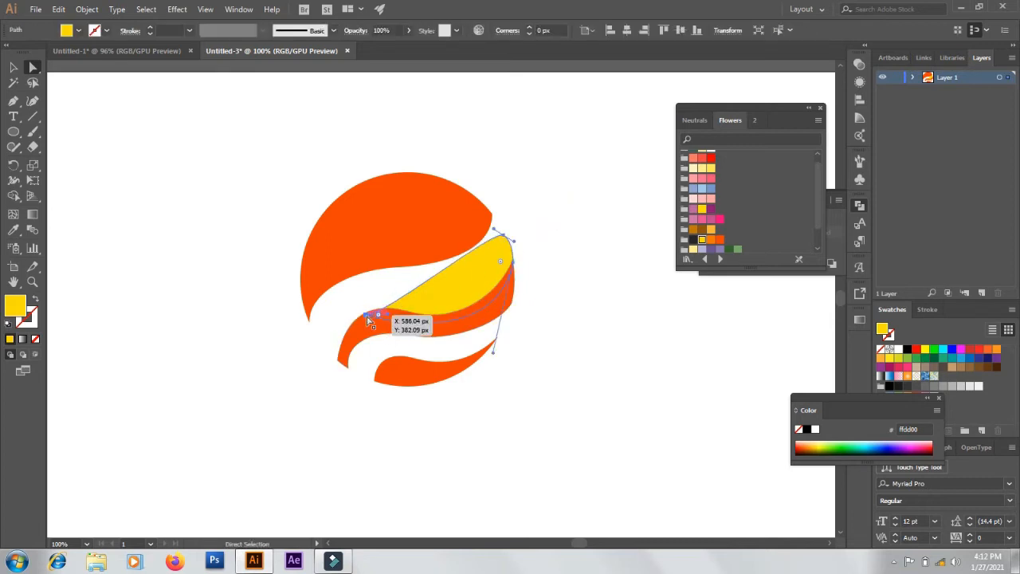
pyautogui.moveTo(366, 315)
pyautogui.mouseDown()
pyautogui.moveTo(354, 314)
pyautogui.moveTo(381, 307)
pyautogui.mouseUp()
pyautogui.hotkey('ctrl', 'z')
pyautogui.click(393, 284)
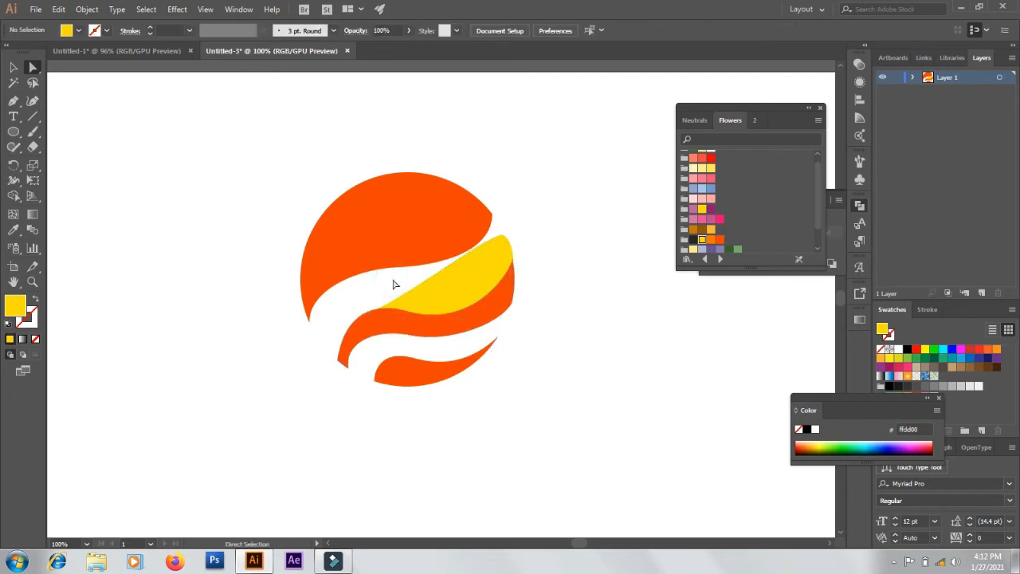
# - Draw a closed yellow crescent with the Pen tool along the large orange shape's lower left edge and place it behind the orange
pyautogui.click(14, 101)
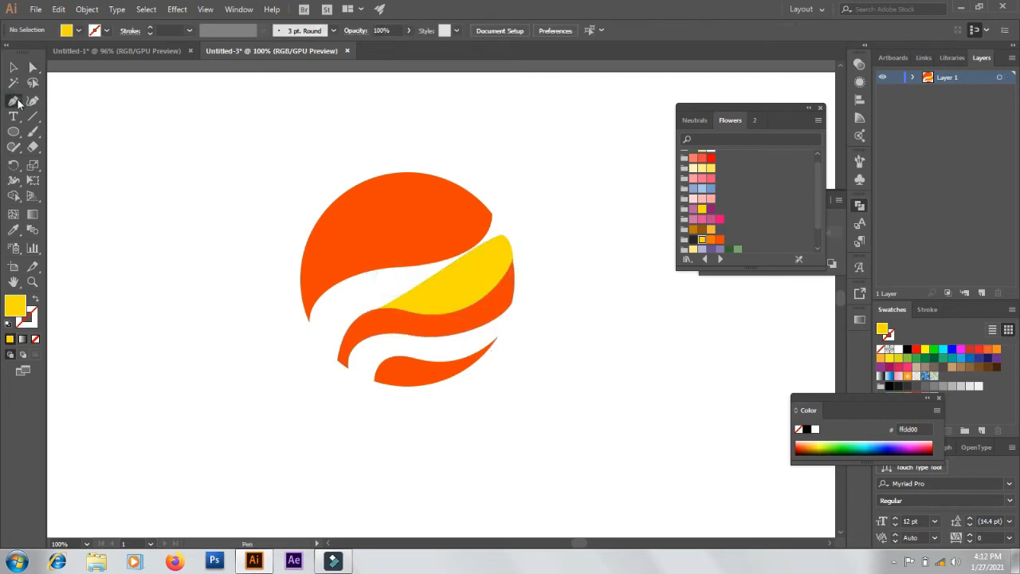
pyautogui.click(419, 266)
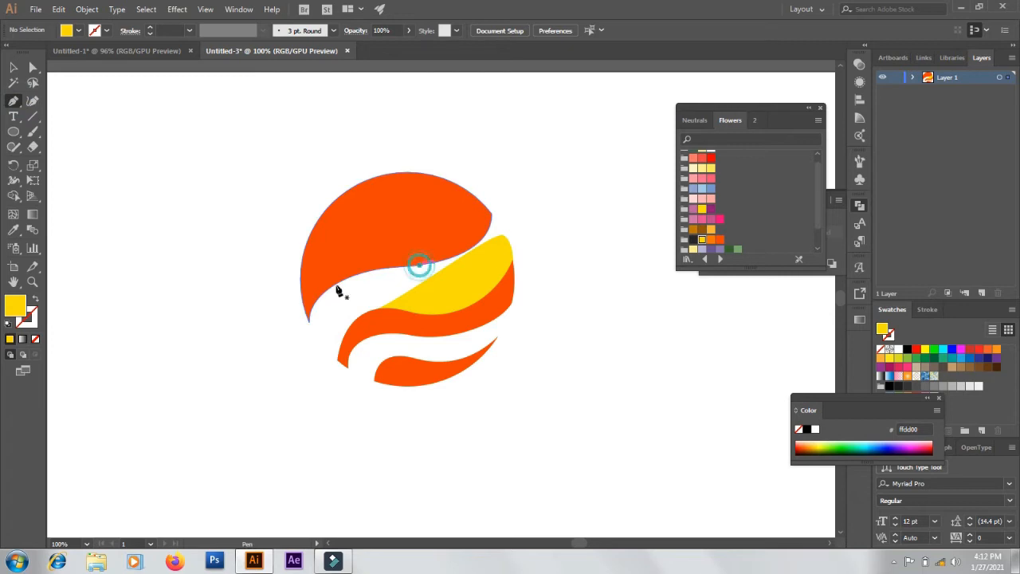
pyautogui.click(322, 341)
pyautogui.moveTo(323, 360); pyautogui.dragTo(335, 385)
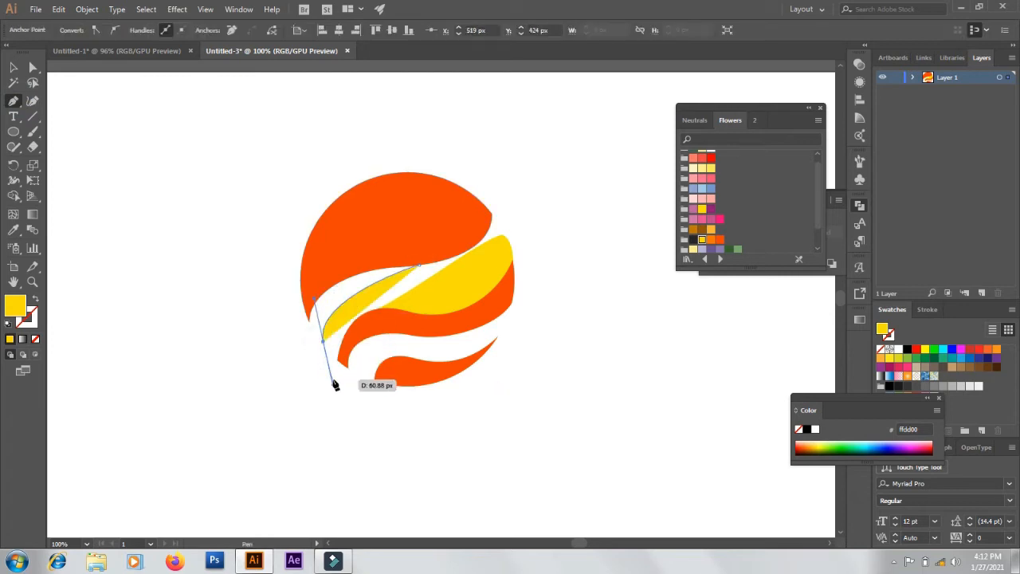
pyautogui.click(323, 341)
pyautogui.moveTo(314, 285); pyautogui.dragTo(334, 247)
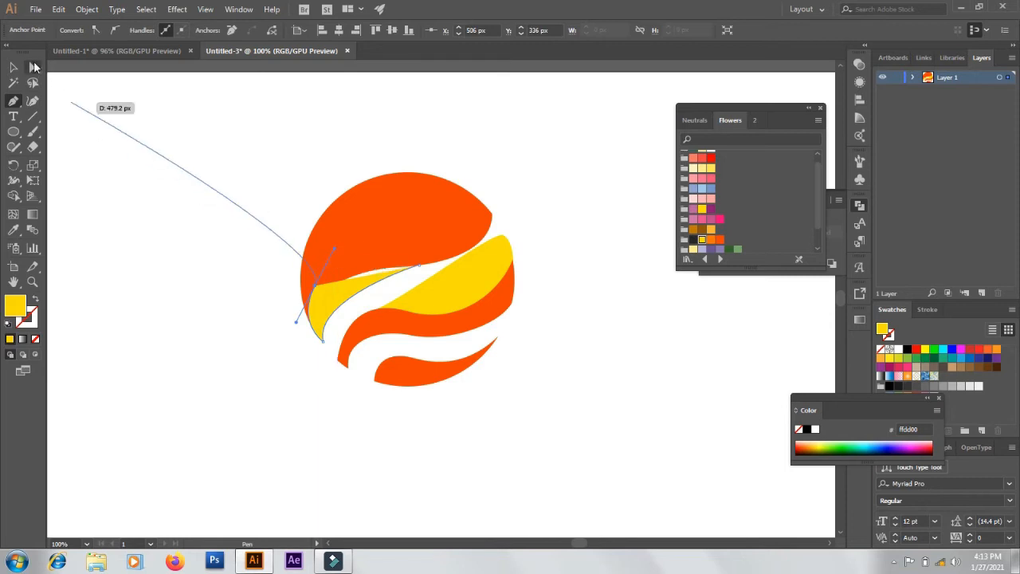
pyautogui.click(420, 268)
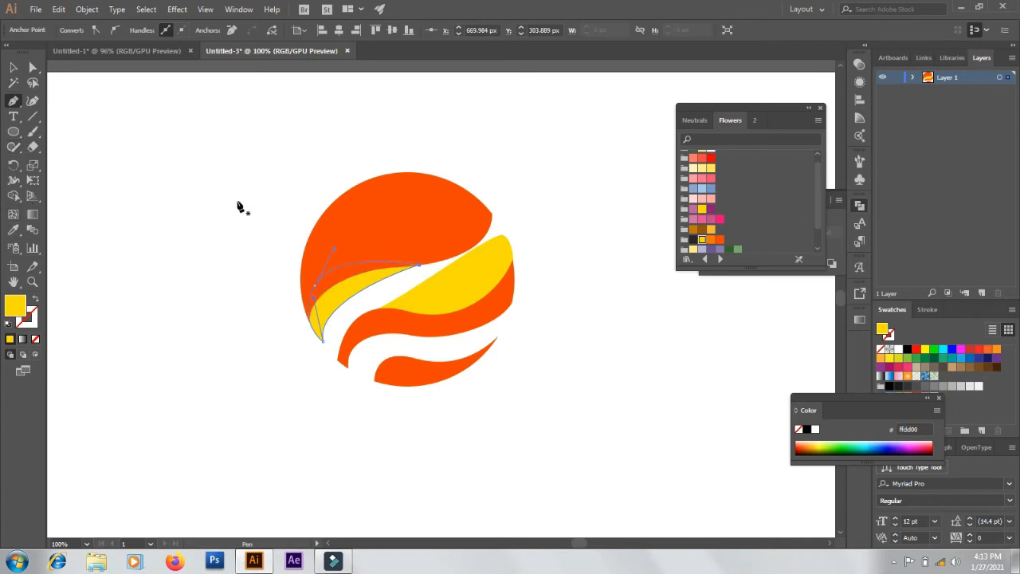
# - Extend the new crescent's lower tip down along the circle's outline and shift its hidden upper anchor point up and left
pyautogui.press('a')
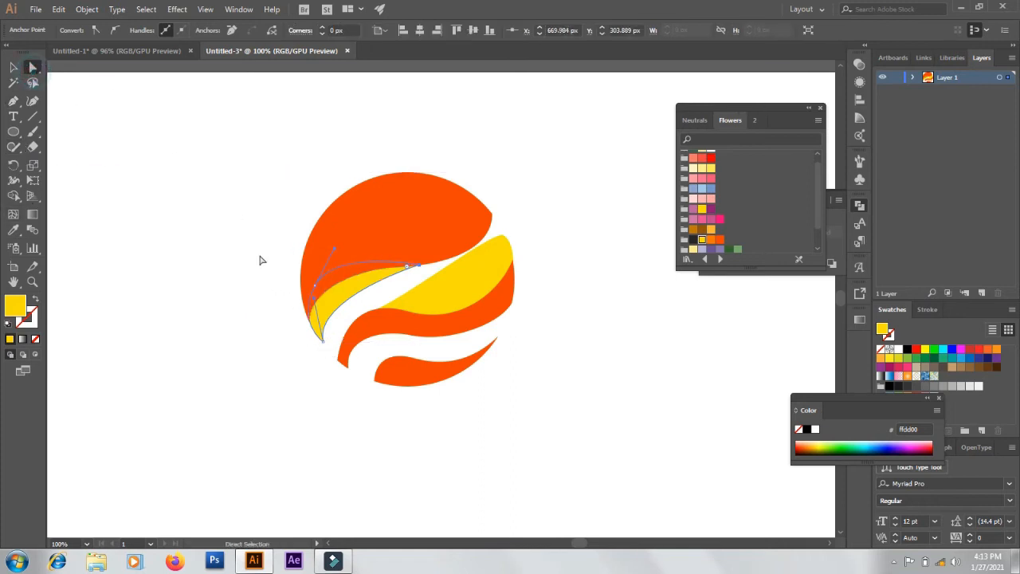
pyautogui.moveTo(325, 343); pyautogui.dragTo(333, 352)
pyautogui.moveTo(316, 291); pyautogui.dragTo(308, 277)
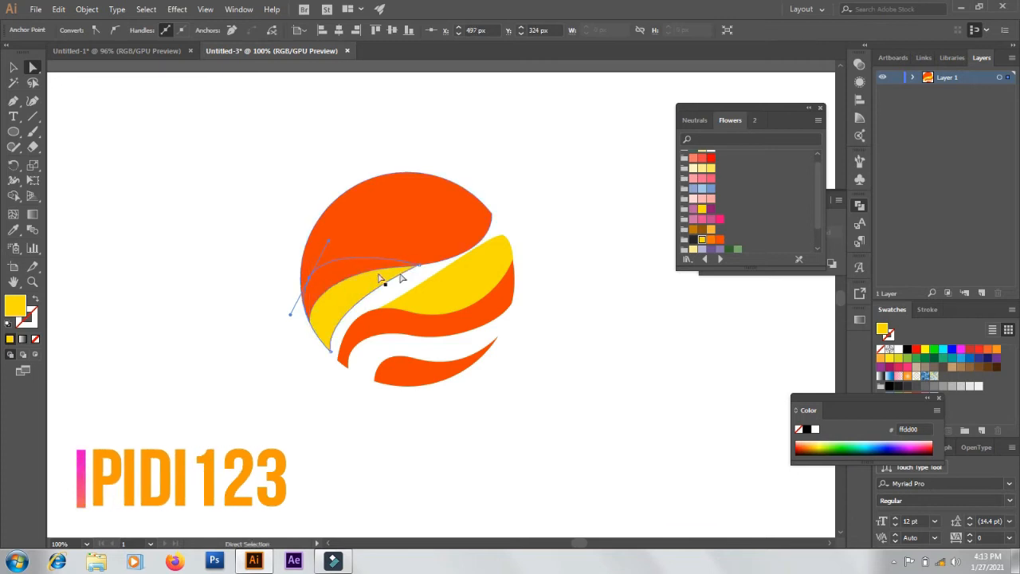
pyautogui.click(330, 352)
pyautogui.moveTo(327, 339); pyautogui.dragTo(326, 345)
pyautogui.click(271, 362)
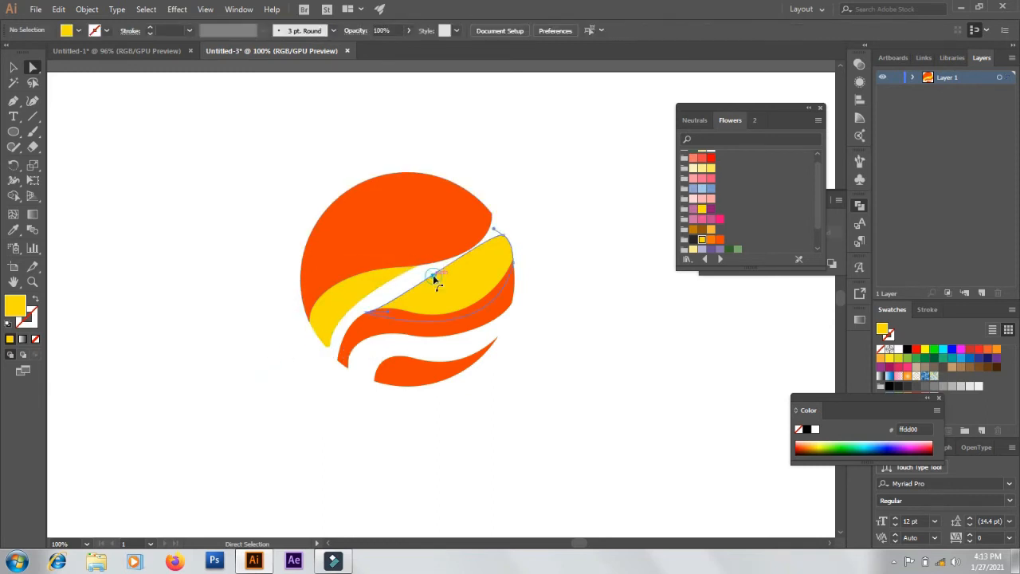
# - Pull the right yellow crescent's upper edge slightly inward with the Anchor Point tool to widen the white gap
pyautogui.click(431, 280)
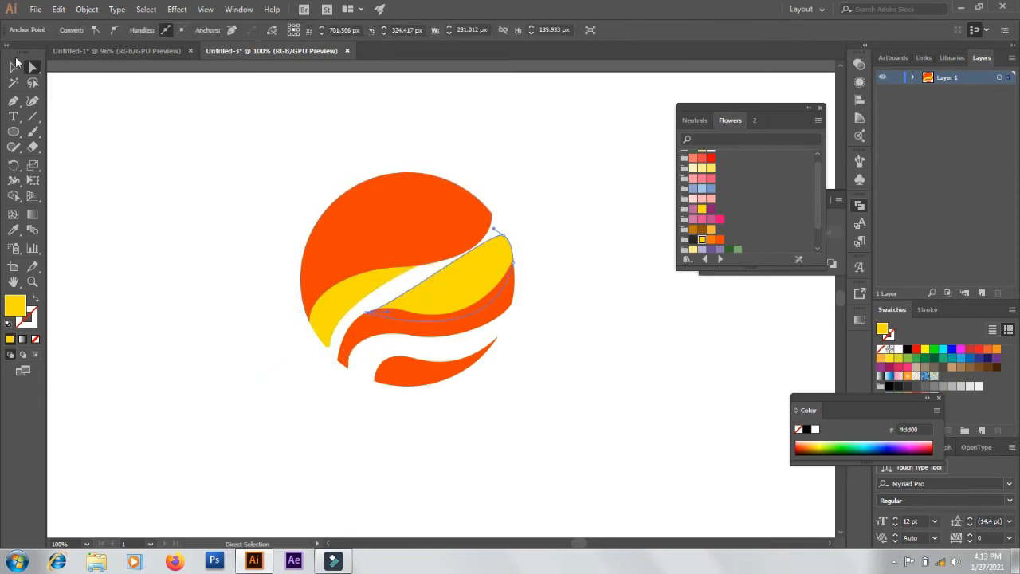
pyautogui.click(13, 102)
pyautogui.click(48, 146)
pyautogui.moveTo(444, 265)
pyautogui.mouseDown()
pyautogui.moveTo(449, 277)
pyautogui.moveTo(438, 281)
pyautogui.mouseUp()
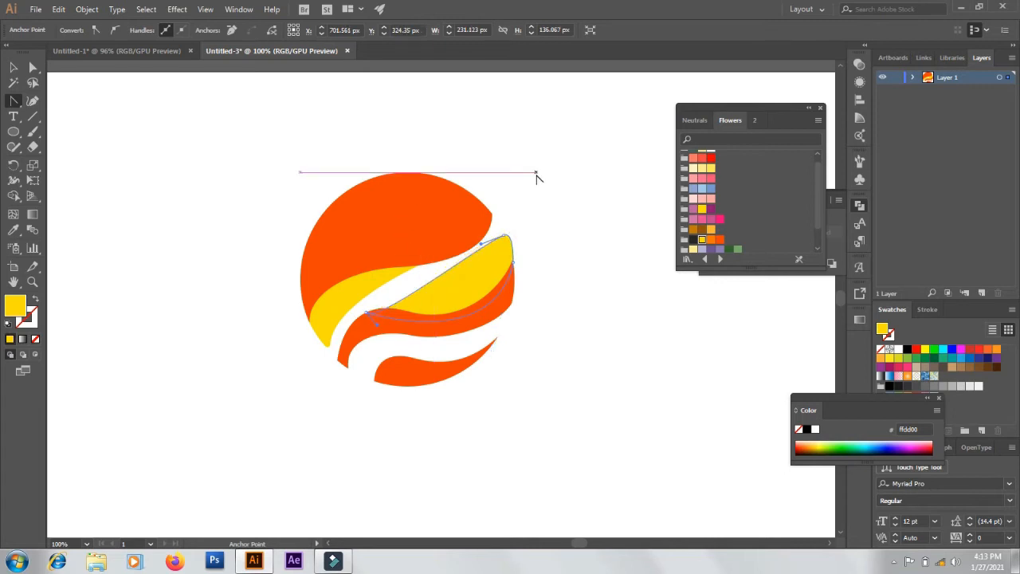
# - Draw a closed yellow crescent with the Pen tool under the middle orange wave's lower left edge and send it to the back
pyautogui.moveTo(13, 101); pyautogui.dragTo(48, 101)
pyautogui.moveTo(450, 317); pyautogui.dragTo(450, 316)
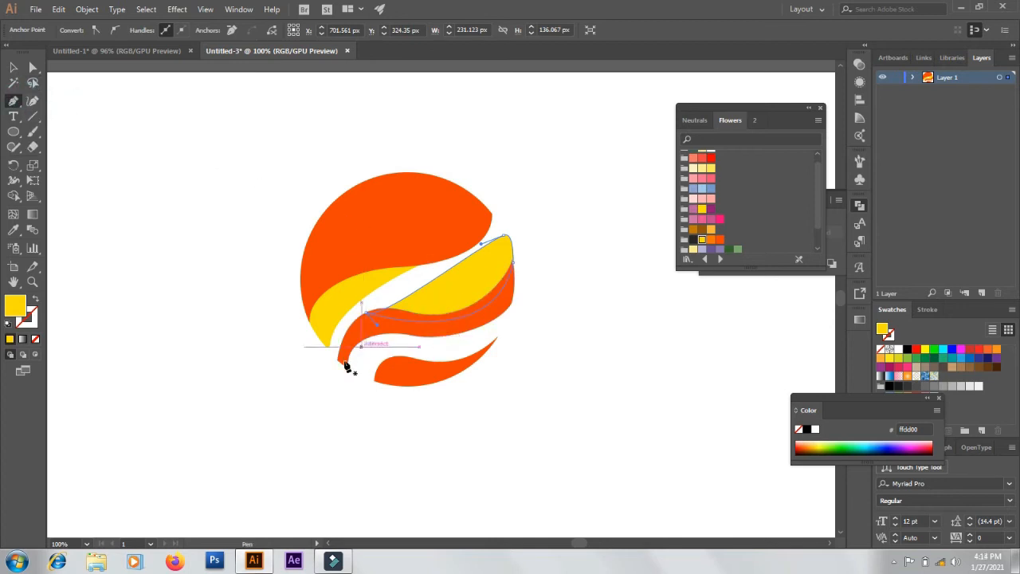
pyautogui.moveTo(346, 367); pyautogui.dragTo(368, 386)
pyautogui.click(365, 379)
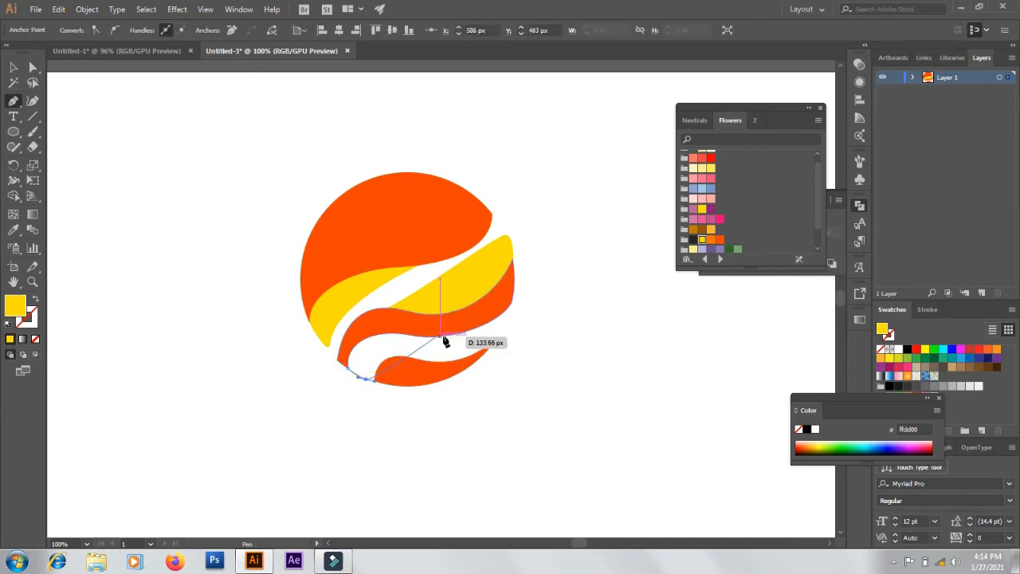
pyautogui.moveTo(459, 334); pyautogui.dragTo(568, 320)
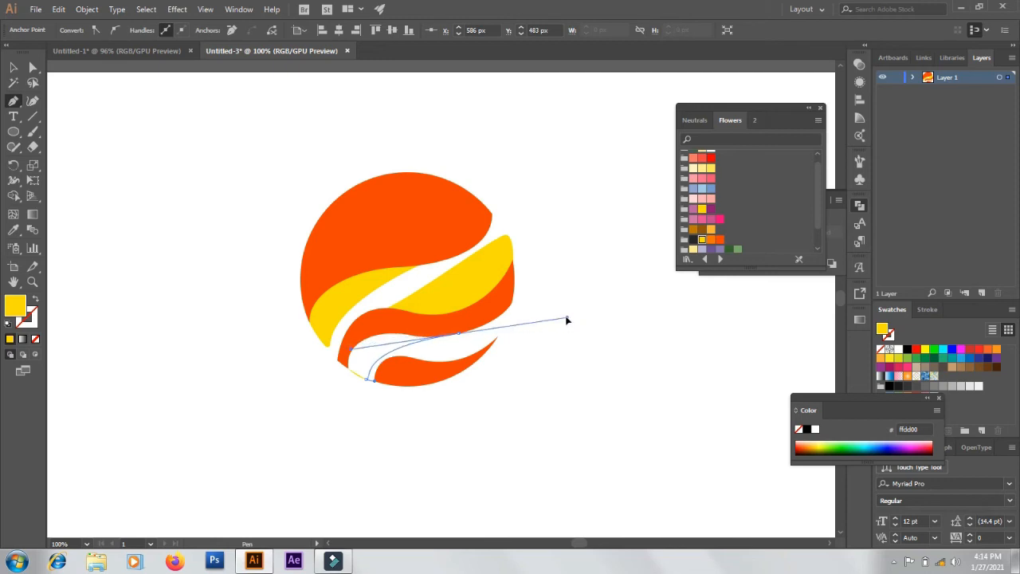
pyautogui.click(459, 334)
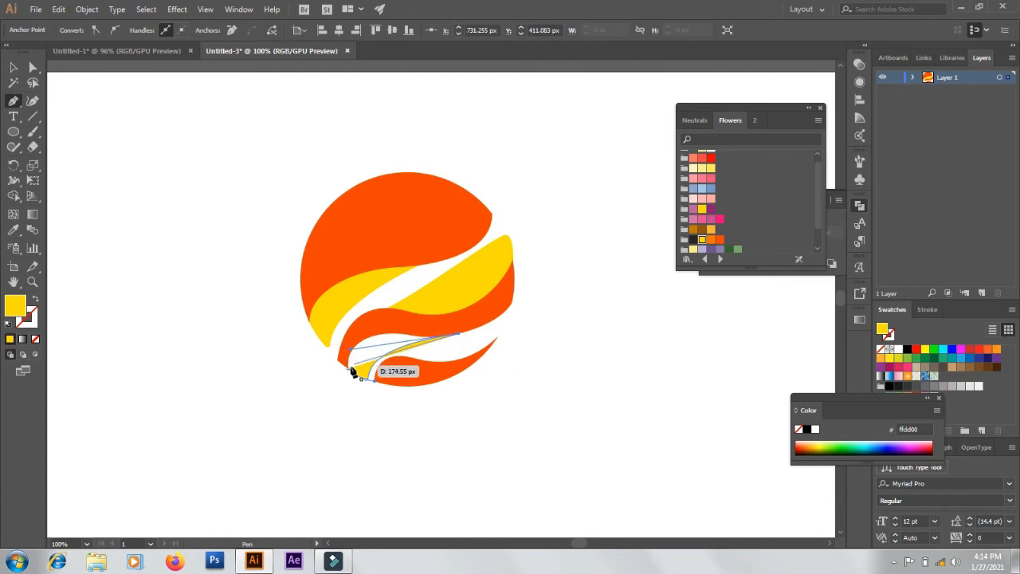
pyautogui.moveTo(349, 368); pyautogui.dragTo(372, 428)
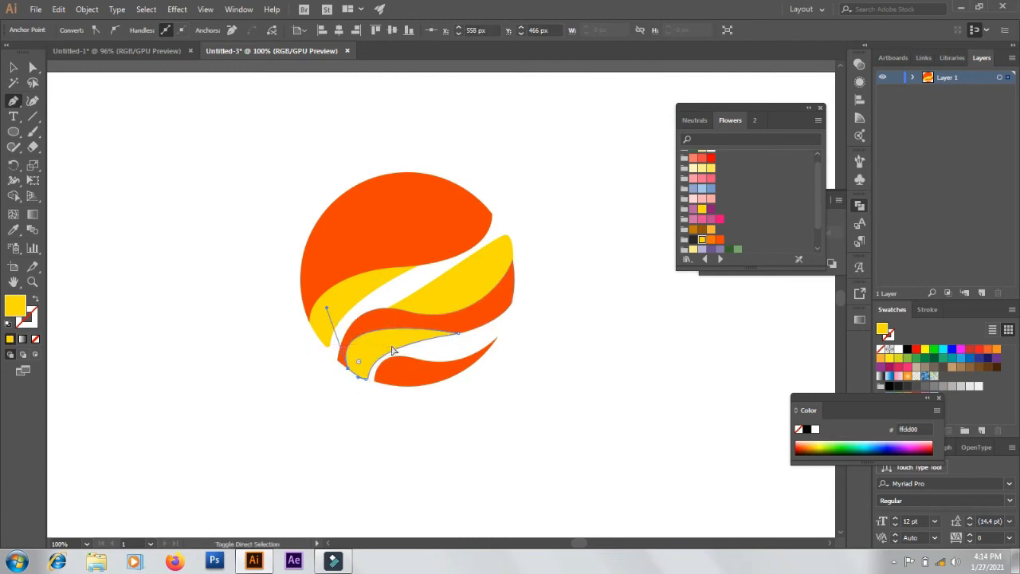
pyautogui.hotkey('ctrl', 'shift', '[')
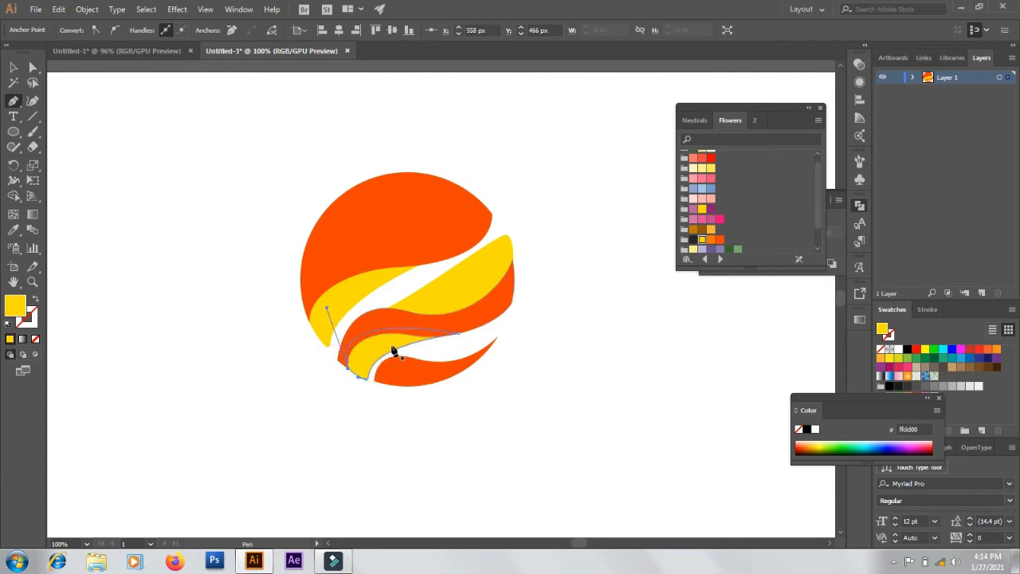
# - Draw a closed yellow crescent with the Pen tool along the lowest orange wave's upper edge, reaching the circle's right outline
pyautogui.click(498, 336)
pyautogui.moveTo(506, 317); pyautogui.dragTo(505, 311)
pyautogui.moveTo(395, 357)
pyautogui.mouseDown()
pyautogui.moveTo(332, 352)
pyautogui.moveTo(391, 357)
pyautogui.mouseUp()
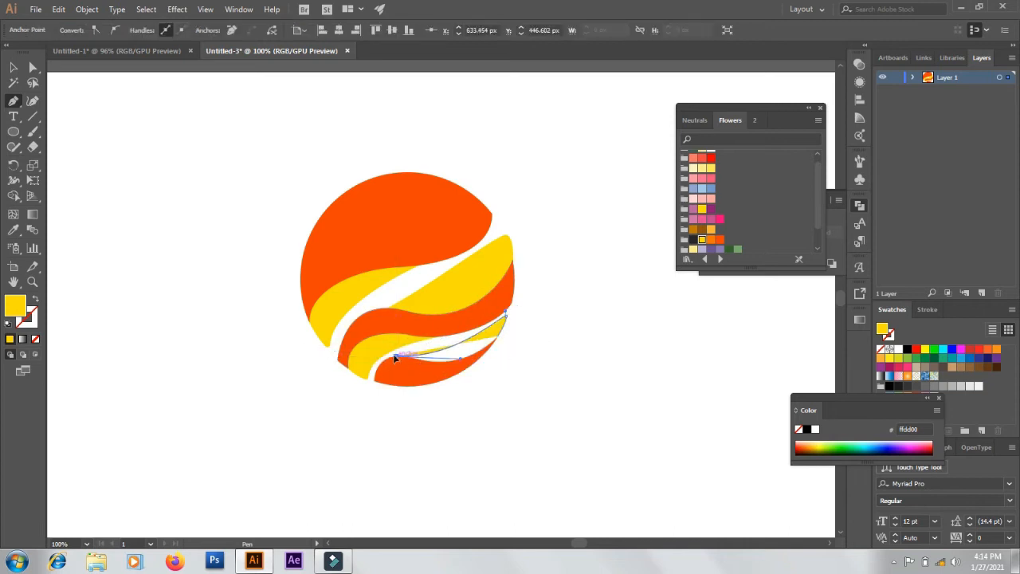
pyautogui.click(495, 335)
pyautogui.moveTo(508, 326); pyautogui.dragTo(533, 296)
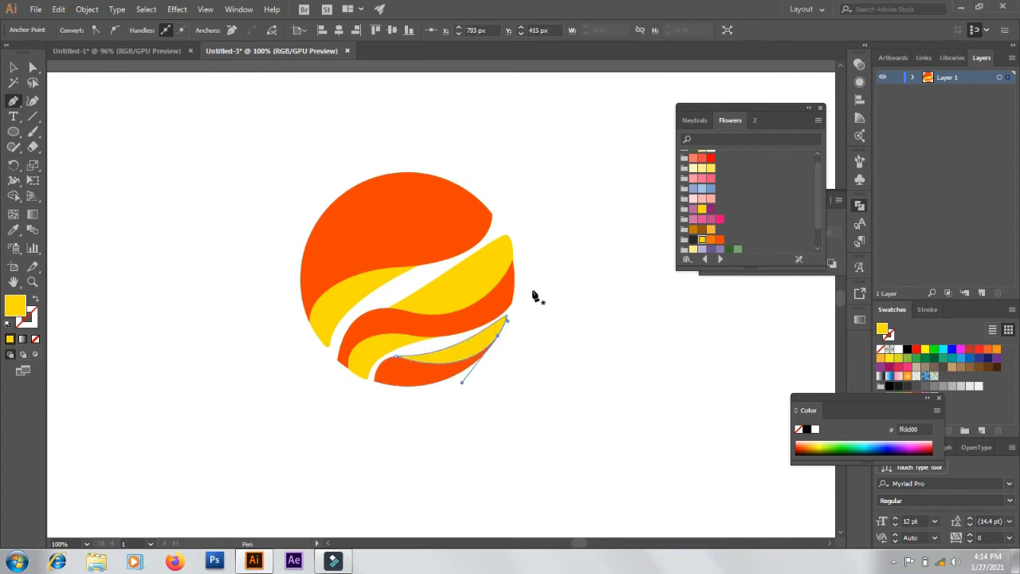
# - Fill all shapes of the logo with a white-to-black linear gradient and reselect the whole logo
pyautogui.click(13, 67)
pyautogui.click(143, 137)
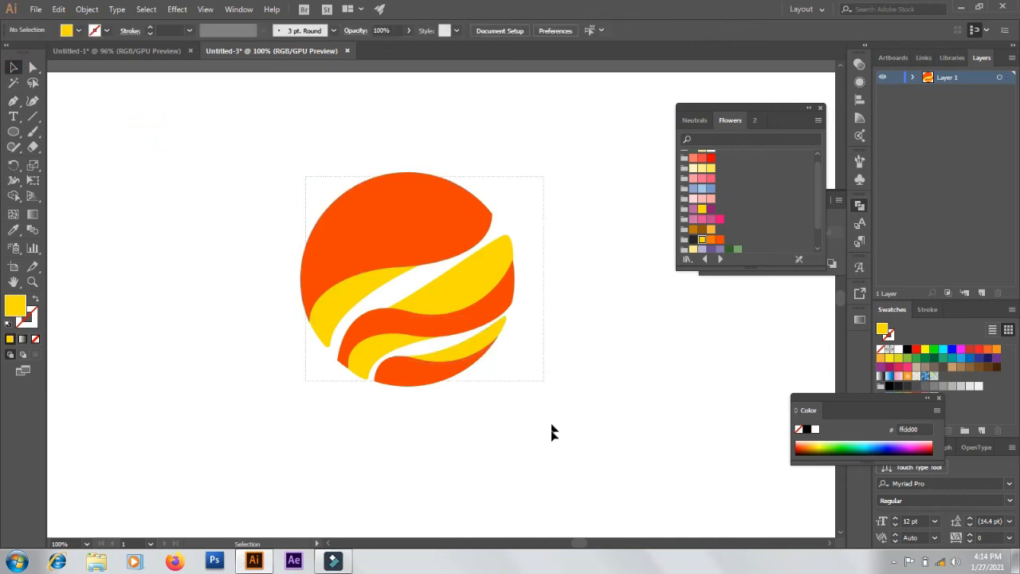
pyautogui.hotkey('ctrl', 'a')
pyautogui.click(23, 339)
pyautogui.click(660, 151)
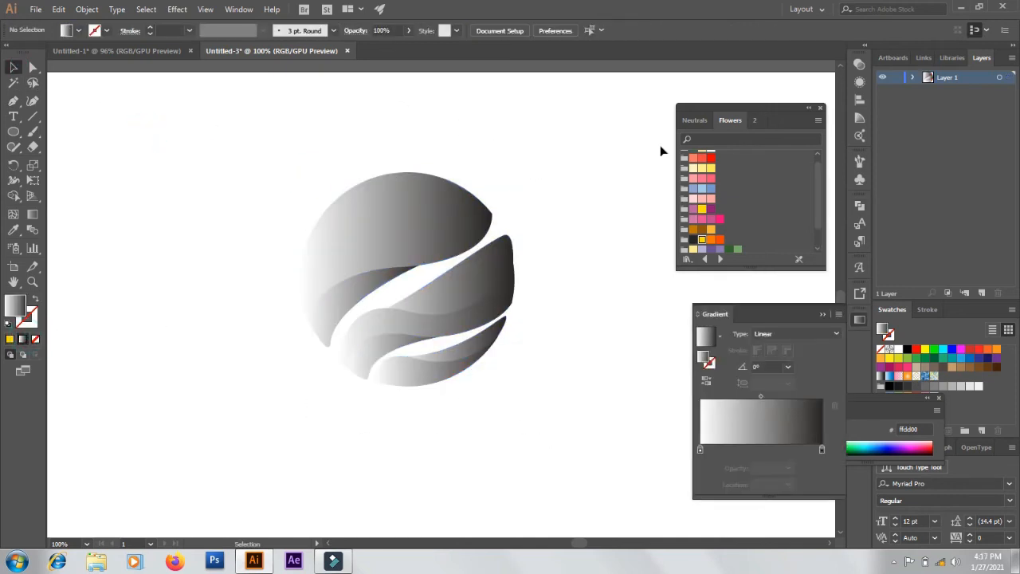
pyautogui.moveTo(297, 133); pyautogui.dragTo(515, 439)
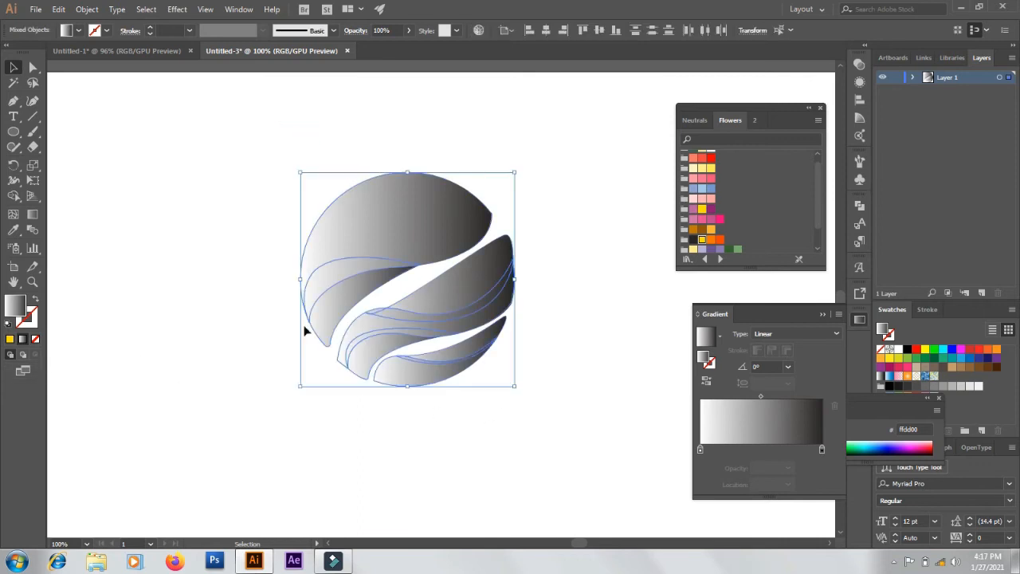
# - Recolour the whole logo's linear gradient with a yellow ffdd00 start stop and an orange f15a24 end stop
pyautogui.moveTo(703, 241); pyautogui.dragTo(715, 329)
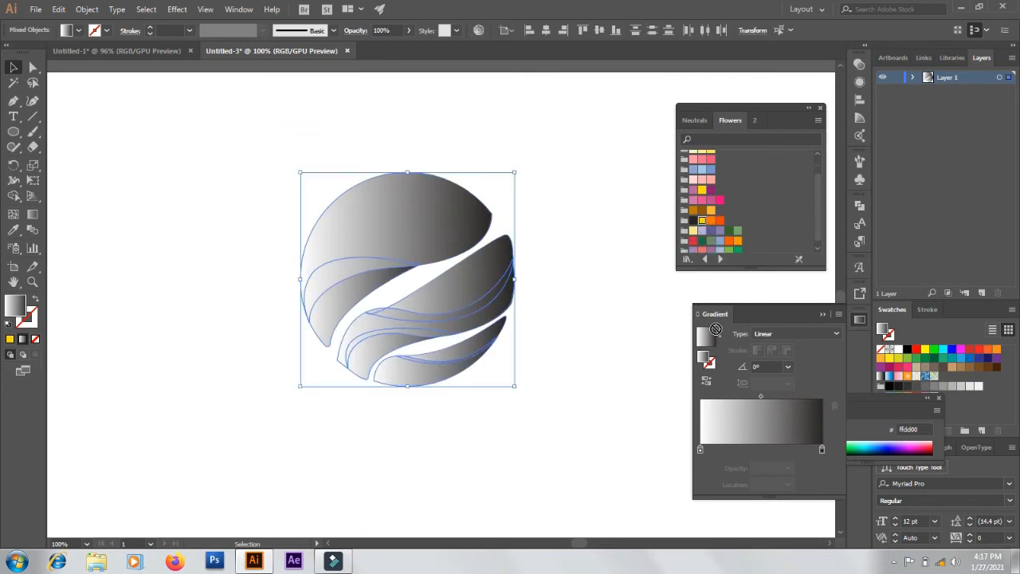
pyautogui.moveTo(703, 449); pyautogui.dragTo(699, 448)
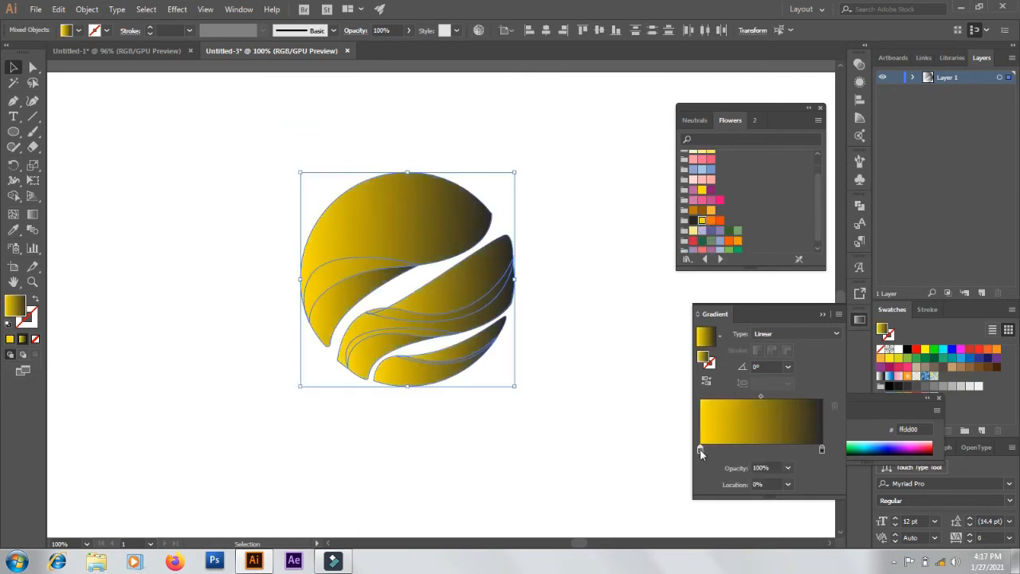
pyautogui.moveTo(987, 354); pyautogui.dragTo(821, 450)
pyautogui.moveTo(987, 350); pyautogui.dragTo(823, 449)
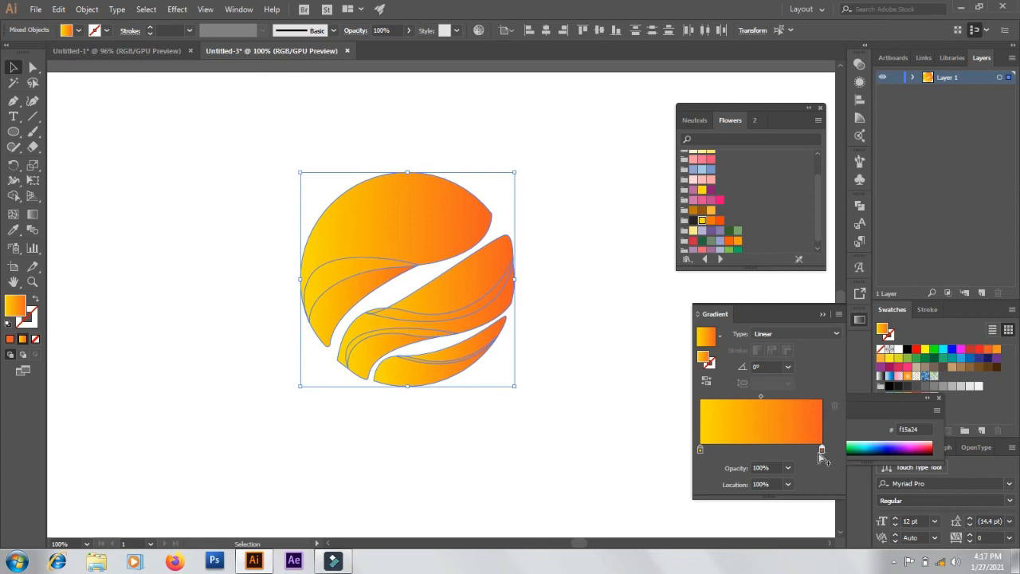
# - Change the logo gradient's end stop to orange-red ff4100, with yellow ffdd00 at the start
pyautogui.click(972, 348)
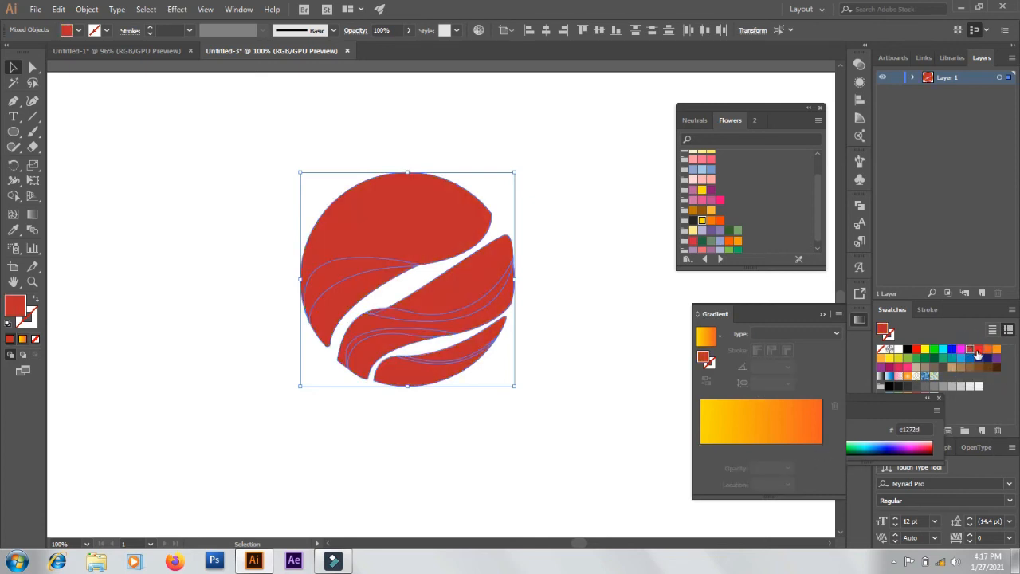
pyautogui.moveTo(971, 350); pyautogui.dragTo(760, 460)
pyautogui.moveTo(819, 236)
pyautogui.mouseDown()
pyautogui.moveTo(819, 250)
pyautogui.moveTo(819, 236)
pyautogui.mouseUp()
pyautogui.moveTo(701, 218); pyautogui.dragTo(701, 449)
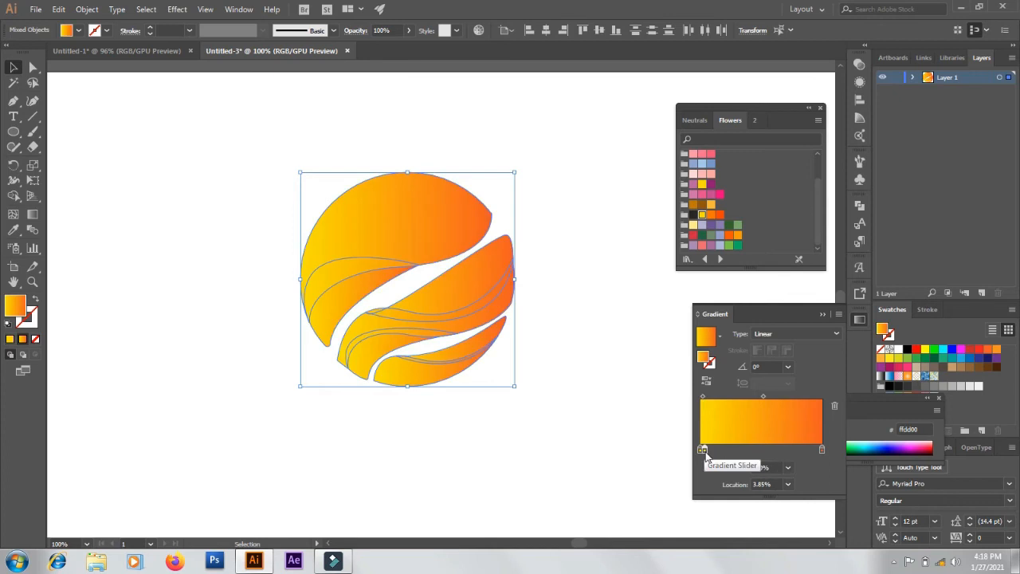
pyautogui.moveTo(721, 221)
pyautogui.mouseDown()
pyautogui.moveTo(811, 447)
pyautogui.moveTo(823, 451)
pyautogui.mouseUp()
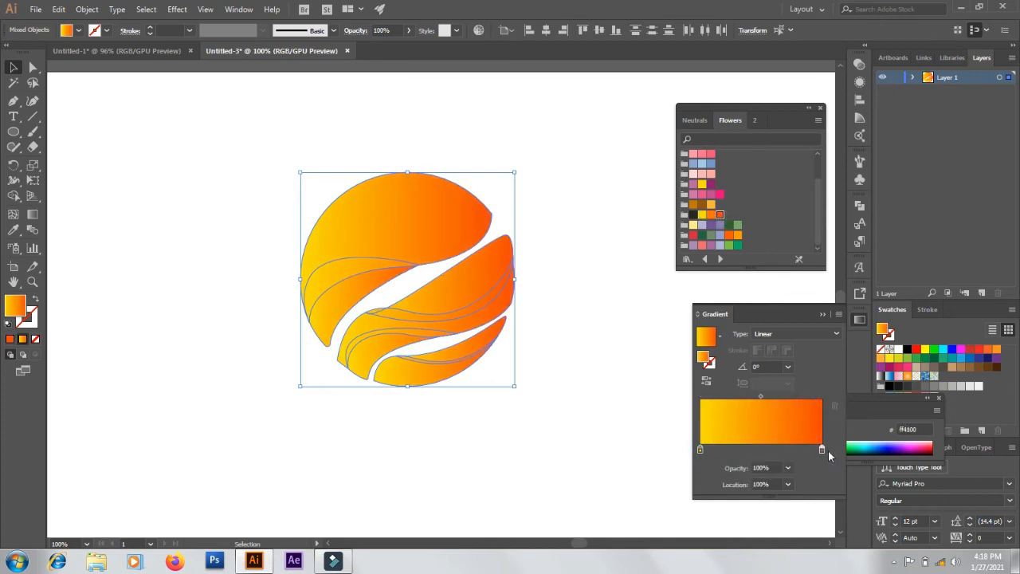
# - Redirect the gradient of the grouped orange waves diagonally from upper right to lower left, at about -143°, with the Gradient tool
pyautogui.click(552, 229)
pyautogui.moveTo(434, 225); pyautogui.dragTo(437, 224)
pyautogui.hotkey('ctrl', 'z')
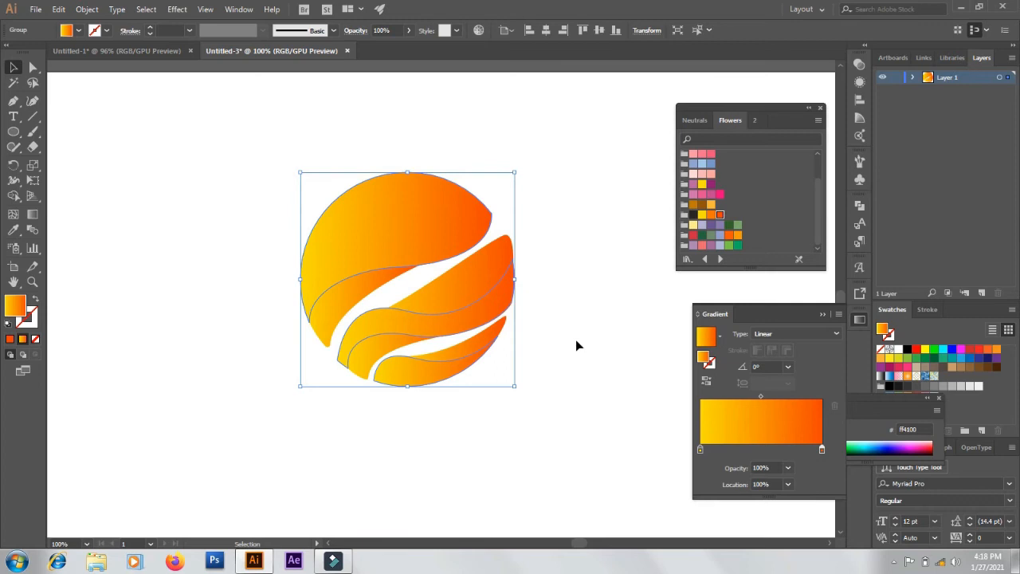
pyautogui.click(32, 213)
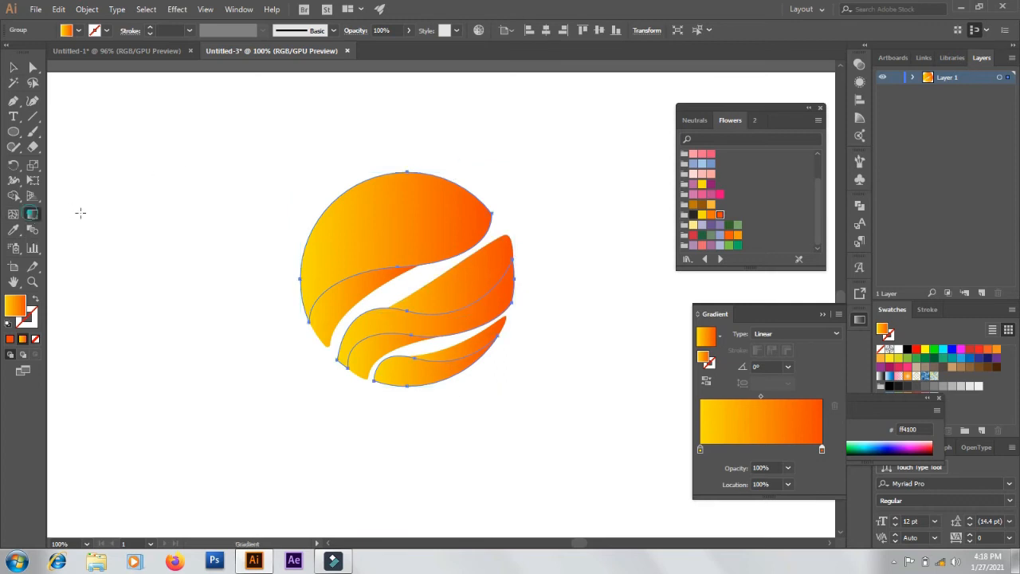
pyautogui.moveTo(440, 244); pyautogui.dragTo(305, 387)
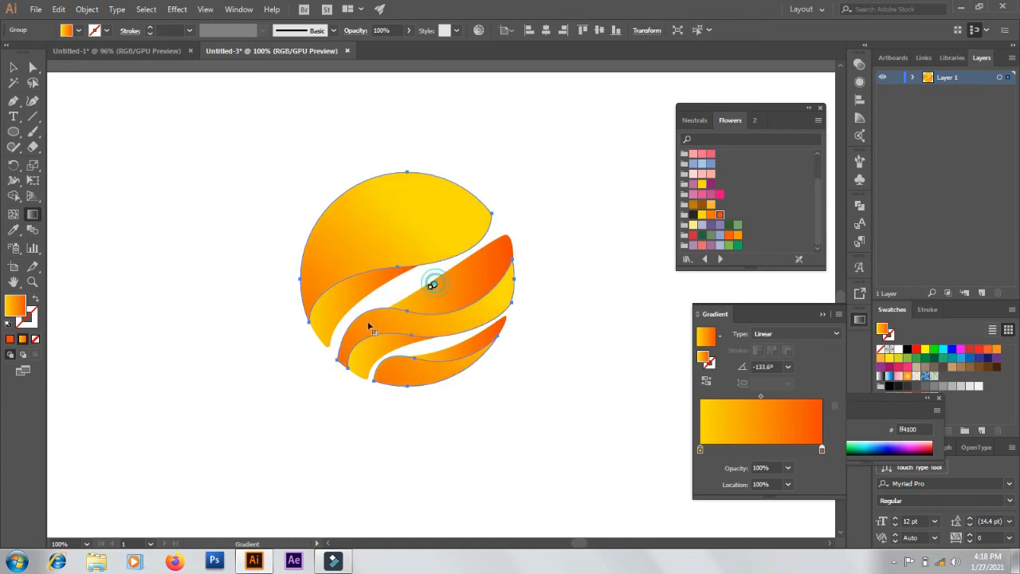
pyautogui.moveTo(369, 325); pyautogui.dragTo(304, 364)
pyautogui.moveTo(390, 300); pyautogui.dragTo(302, 370)
pyautogui.moveTo(478, 244); pyautogui.dragTo(275, 398)
pyautogui.click(12, 67)
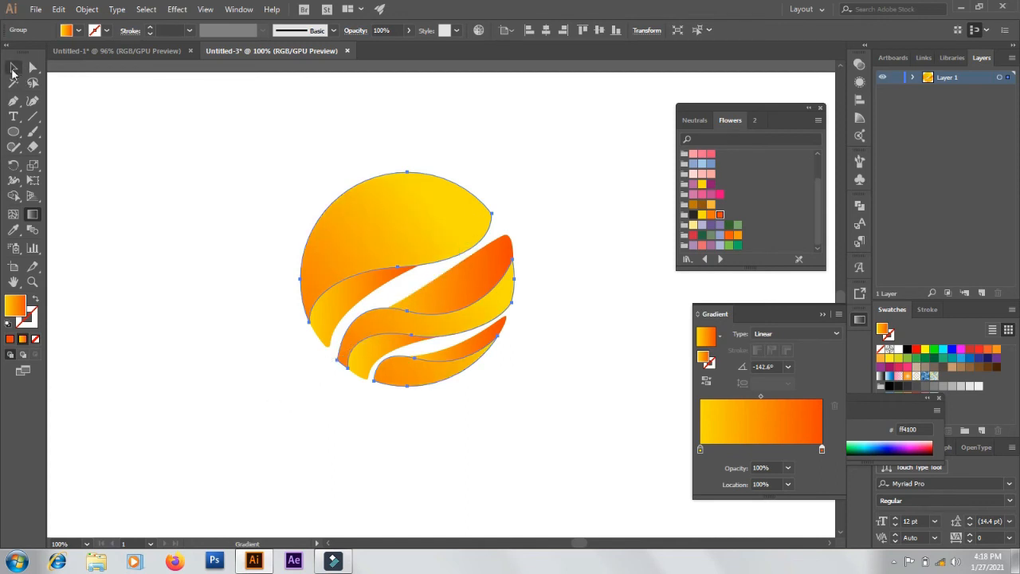
pyautogui.click(130, 141)
# - Try to reshape the lower tip of the crescent under the top wave by moving its anchor point and handle
pyautogui.click(333, 313)
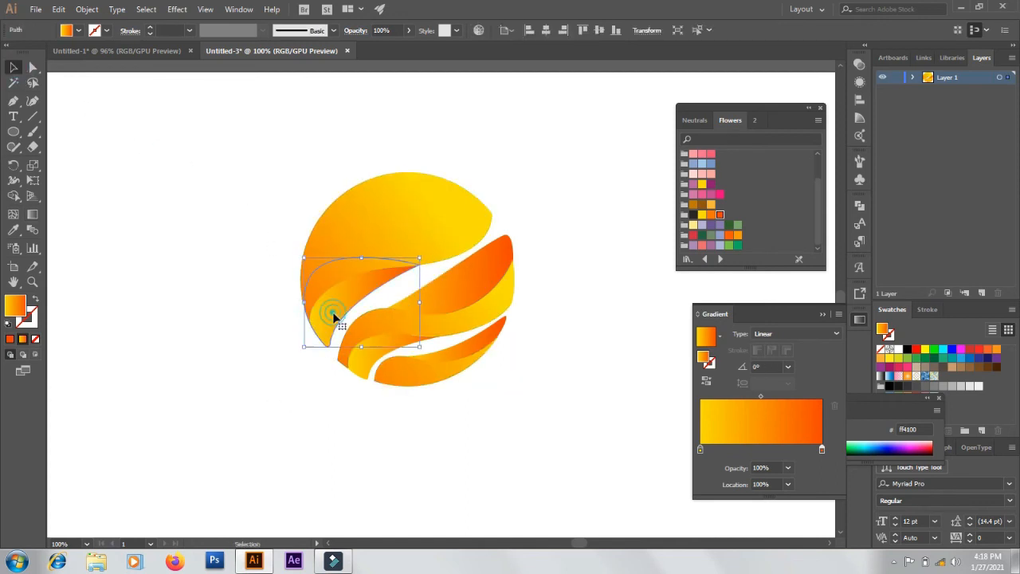
pyautogui.click(33, 69)
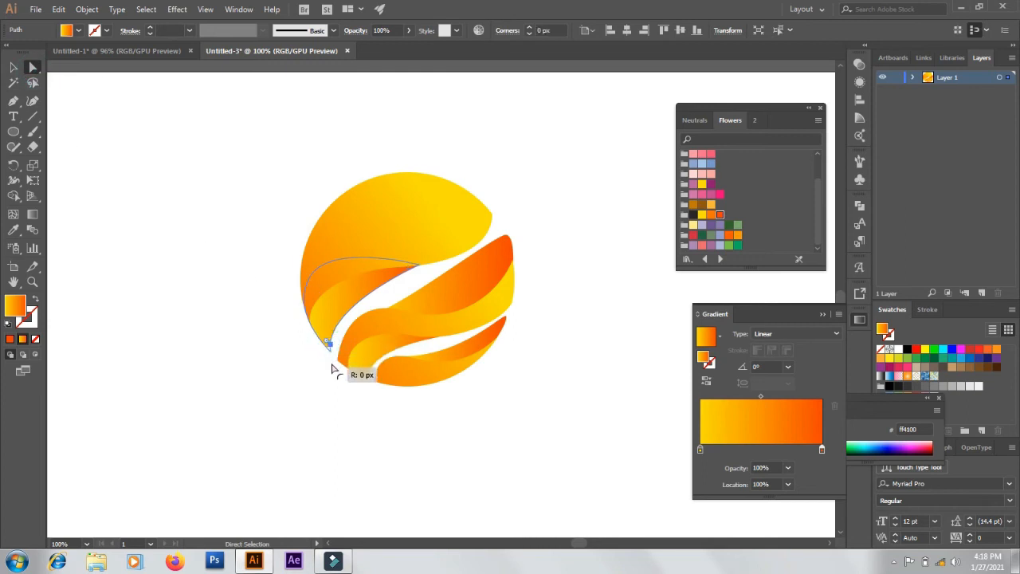
pyautogui.click(271, 287)
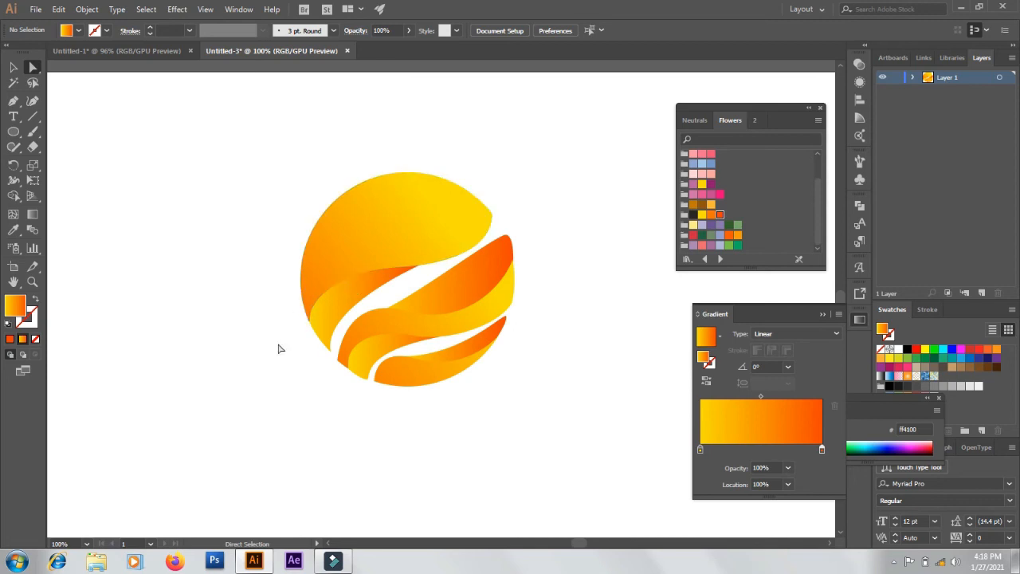
pyautogui.click(324, 339)
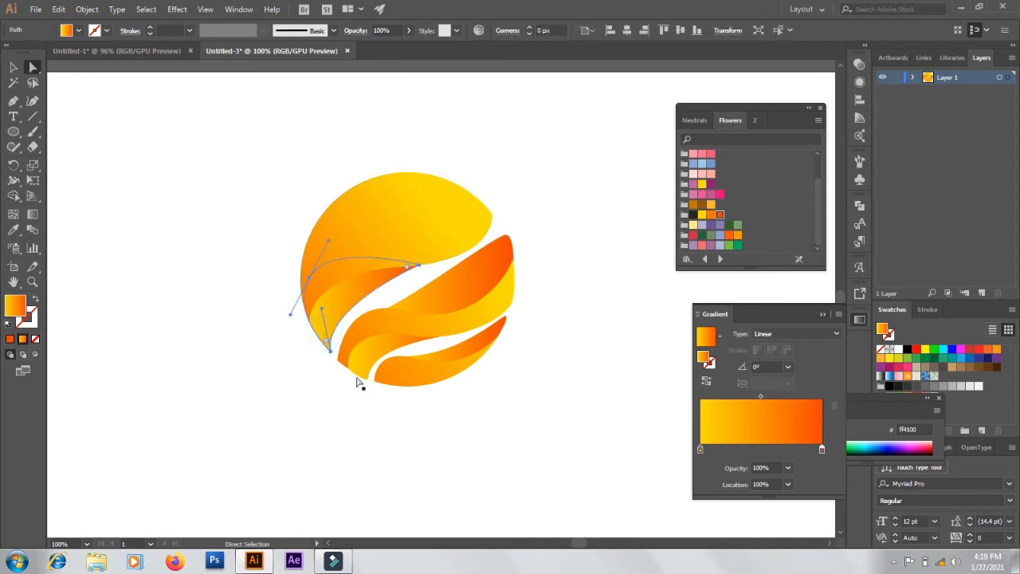
pyautogui.click(328, 351)
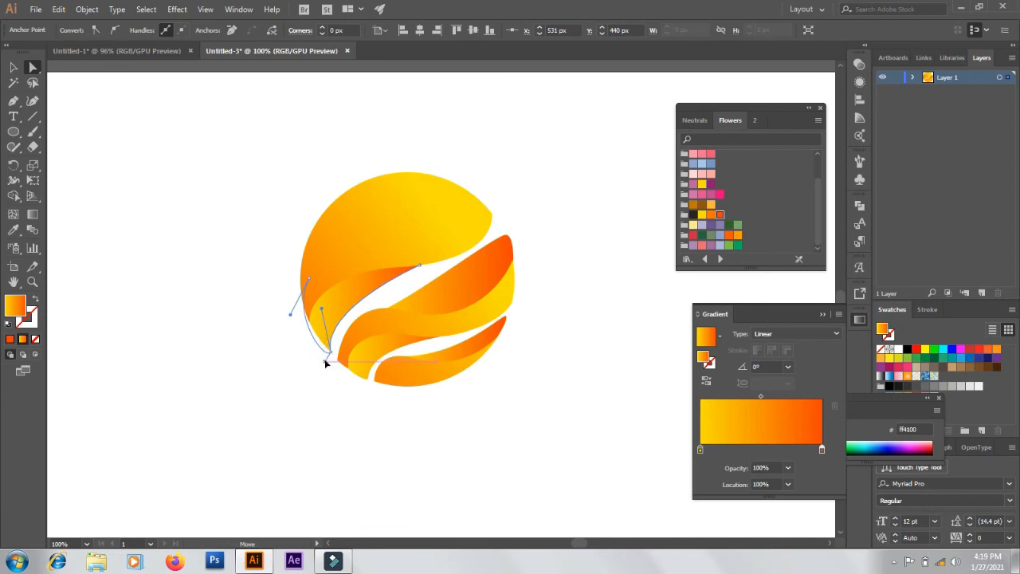
pyautogui.moveTo(319, 351)
pyautogui.mouseDown()
pyautogui.moveTo(351, 296)
pyautogui.moveTo(328, 351)
pyautogui.moveTo(334, 380)
pyautogui.moveTo(324, 352)
pyautogui.moveTo(335, 357)
pyautogui.moveTo(327, 349)
pyautogui.moveTo(347, 341)
pyautogui.moveTo(331, 351)
pyautogui.mouseUp()
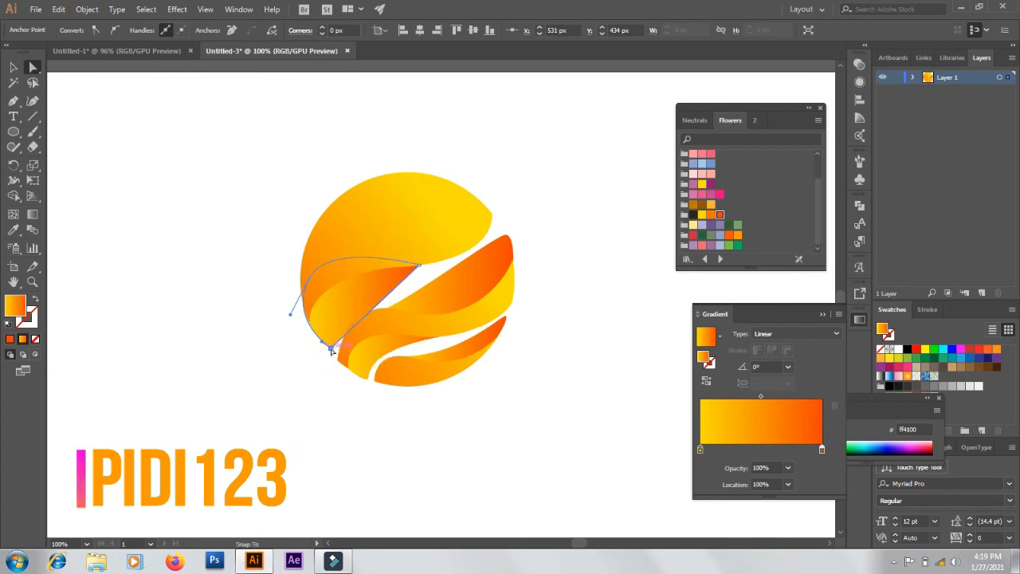
pyautogui.press('v')
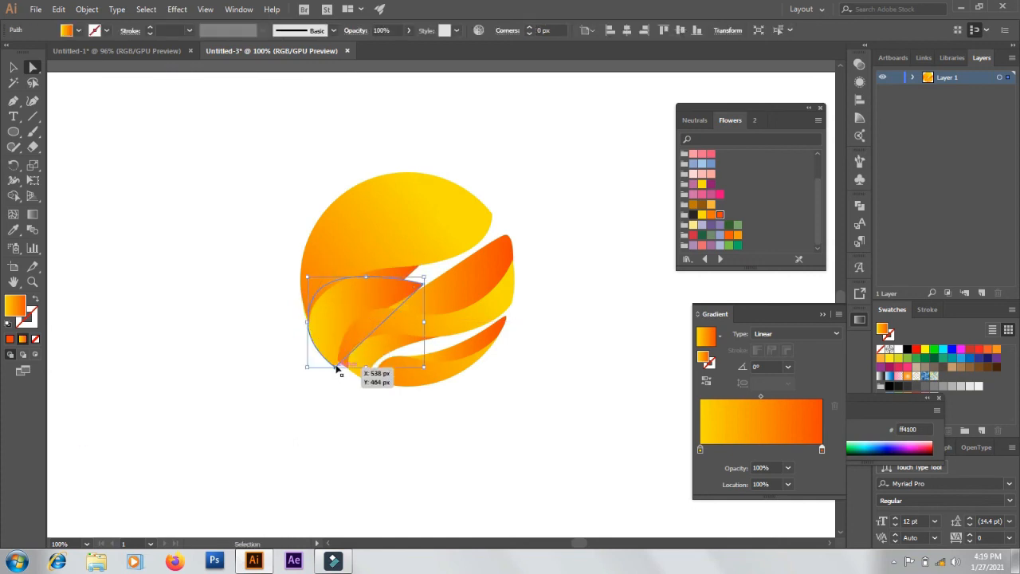
pyautogui.hotkey('ctrl', 'z')
# - Delete the crescent under the top orange wave
pyautogui.click(330, 338)
pyautogui.moveTo(330, 341); pyautogui.dragTo(384, 279)
pyautogui.click(417, 266)
pyautogui.press('Delete')
# - Draw a new closed crescent with the Pen tool under the top wave, from its lower left tip along its lower edge
pyautogui.click(14, 101)
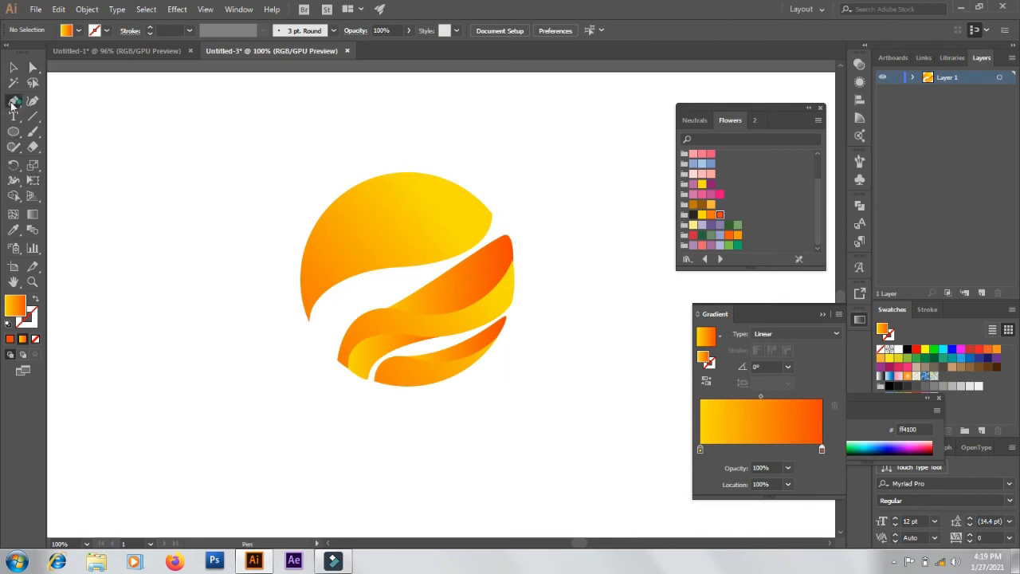
pyautogui.click(306, 314)
pyautogui.click(329, 349)
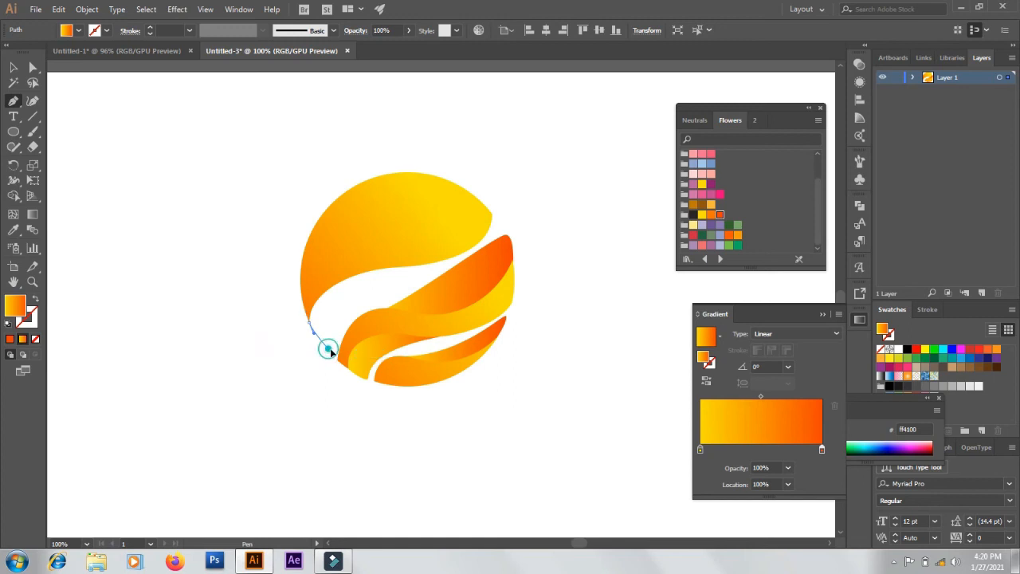
pyautogui.moveTo(440, 262); pyautogui.dragTo(535, 233)
pyautogui.click(440, 263)
pyautogui.moveTo(310, 324); pyautogui.dragTo(313, 394)
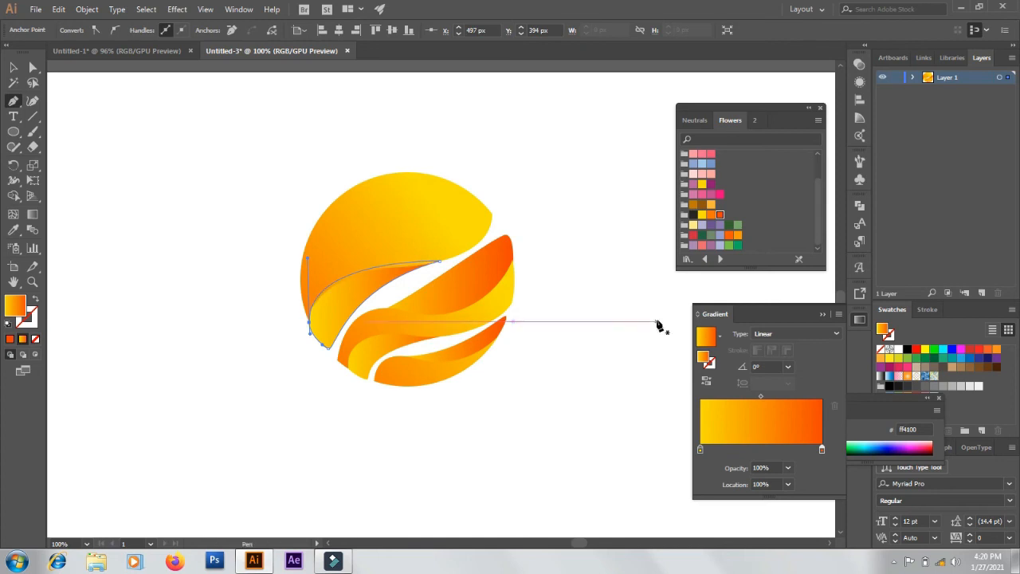
pyautogui.click(14, 67)
pyautogui.click(146, 137)
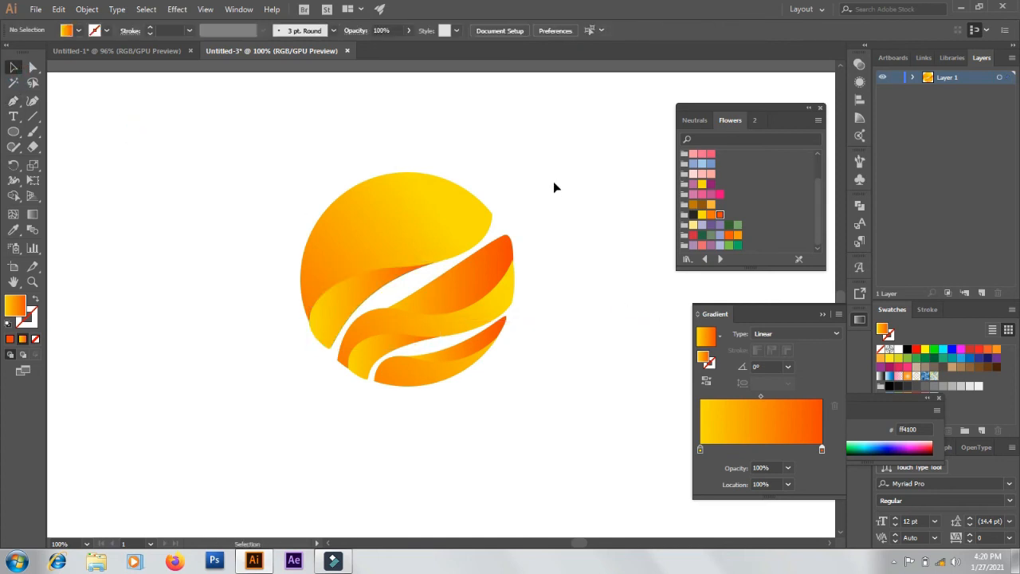
# - Draw a closed, curled stem with the Pen tool, rising up and left from the top of the round logo
pyautogui.click(13, 101)
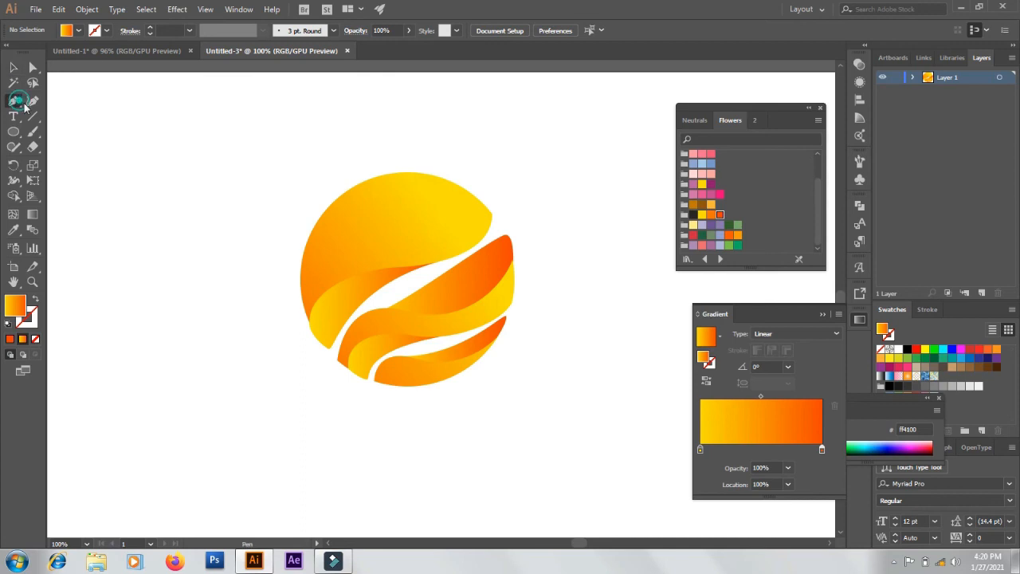
pyautogui.click(391, 172)
pyautogui.moveTo(271, 107); pyautogui.dragTo(213, 133)
pyautogui.moveTo(338, 123); pyautogui.dragTo(322, 106)
pyautogui.click(338, 123)
pyautogui.hotkey('ctrl', 'z')
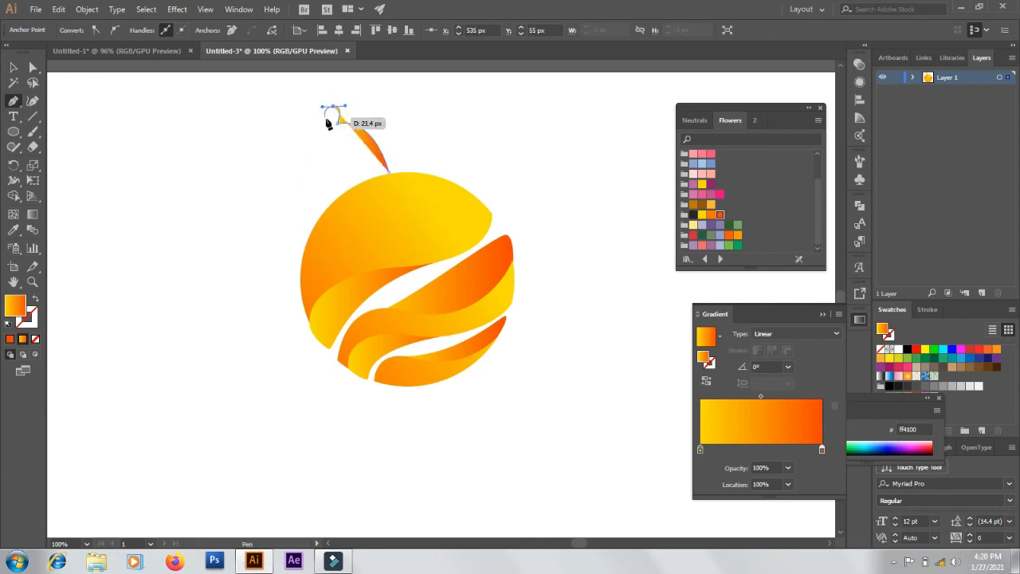
pyautogui.click(329, 122)
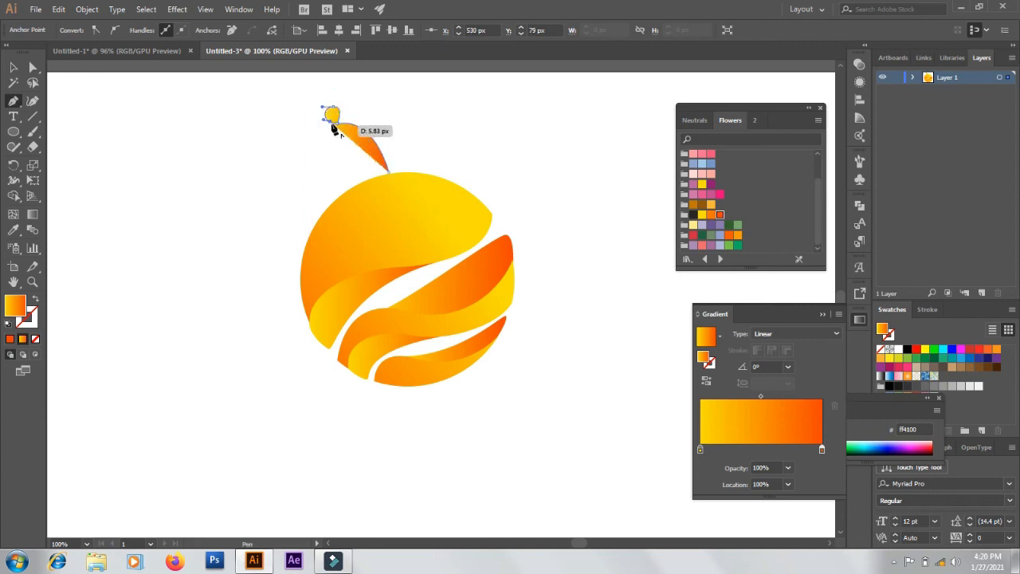
pyautogui.moveTo(332, 100)
pyautogui.mouseDown()
pyautogui.moveTo(352, 99)
pyautogui.moveTo(326, 107)
pyautogui.moveTo(337, 99)
pyautogui.mouseUp()
pyautogui.hotkey('ctrl', 'z')
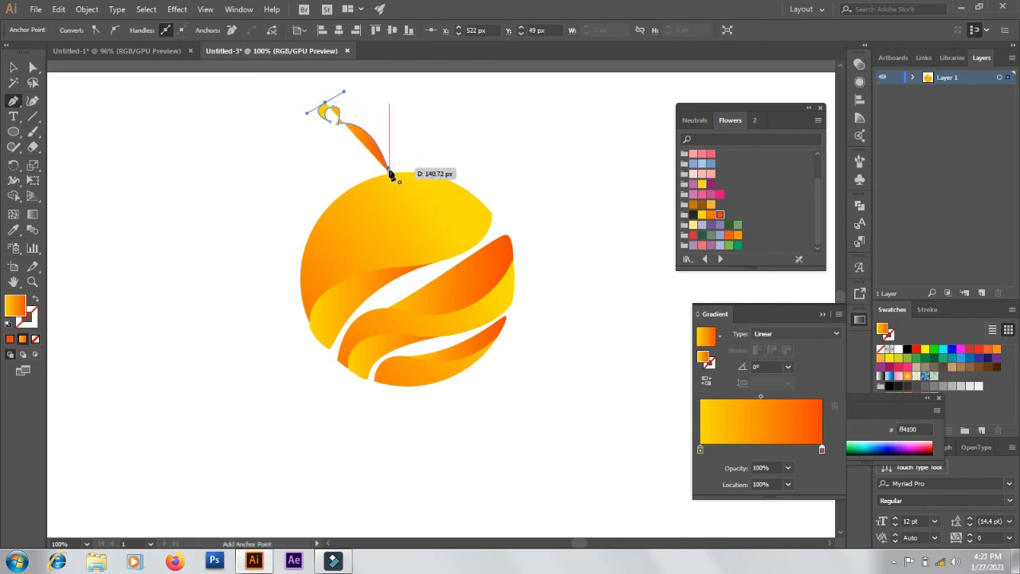
pyautogui.moveTo(389, 174); pyautogui.dragTo(398, 223)
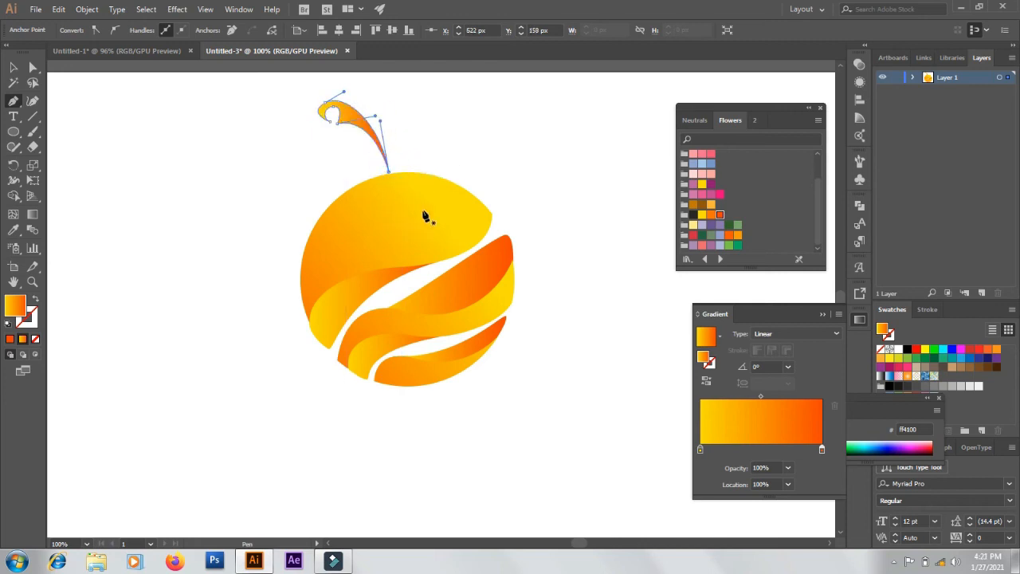
# - Draw a closed leaf with a narrow centre vein notch to the right of the stem, pointing up and right, using the Pen tool
pyautogui.click(395, 164)
pyautogui.moveTo(468, 118); pyautogui.dragTo(518, 122)
pyautogui.click(469, 119)
pyautogui.hotkey('ctrl', 'z')
pyautogui.hotkey('ctrl', 'z')
pyautogui.moveTo(485, 119); pyautogui.dragTo(549, 132)
pyautogui.click(485, 120)
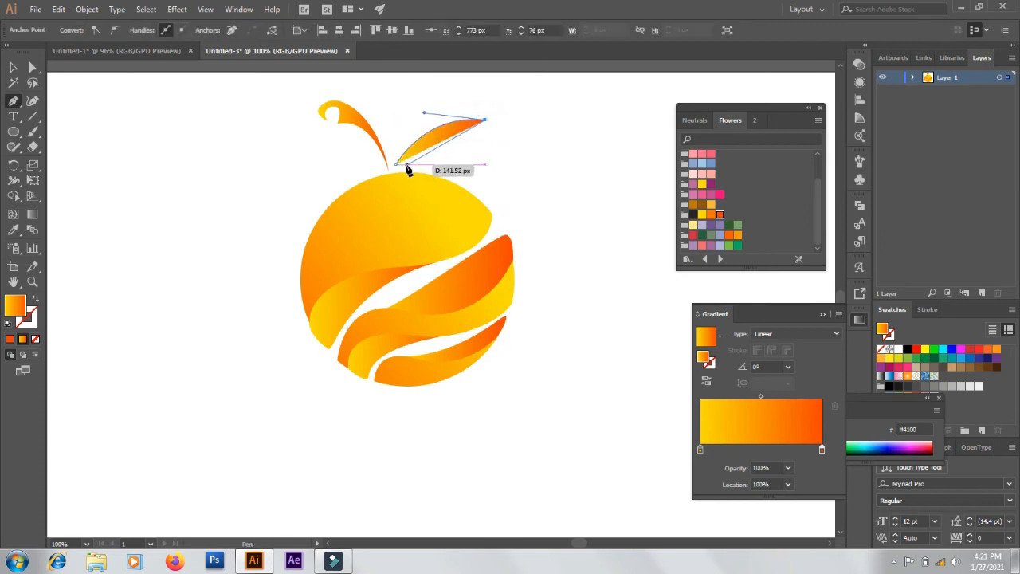
pyautogui.moveTo(402, 165); pyautogui.dragTo(347, 173)
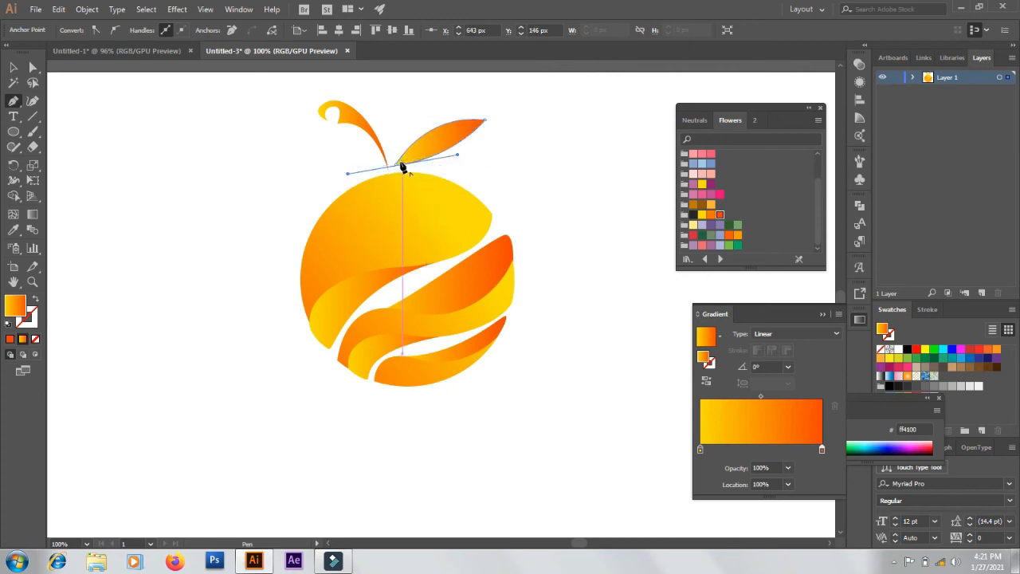
pyautogui.click(402, 165)
pyautogui.click(464, 130)
pyautogui.click(396, 165)
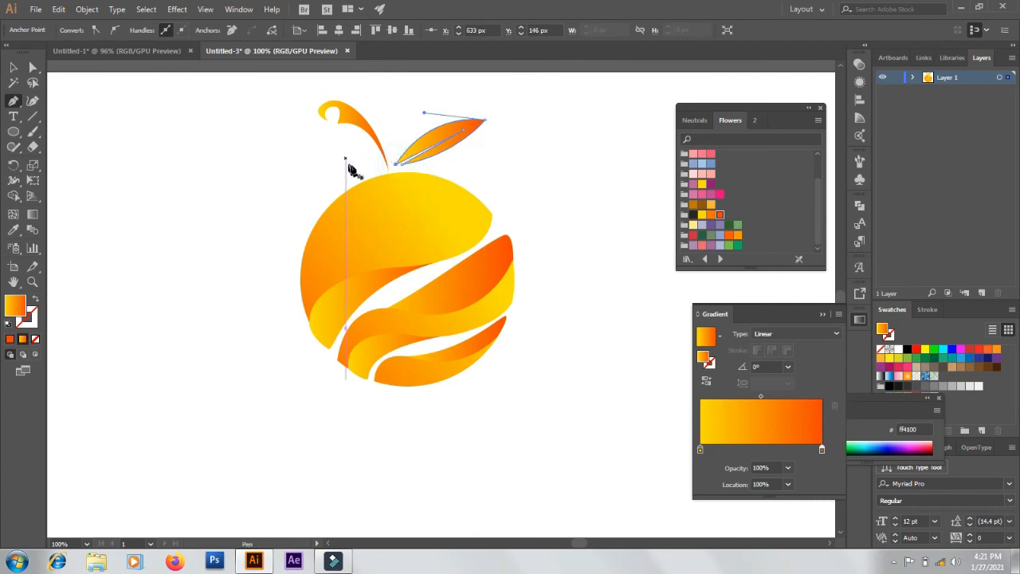
# - Draw a closed, nearly horizontal leaf with a narrow centre vein notch to the left of the stem using the Pen tool
pyautogui.click(378, 164)
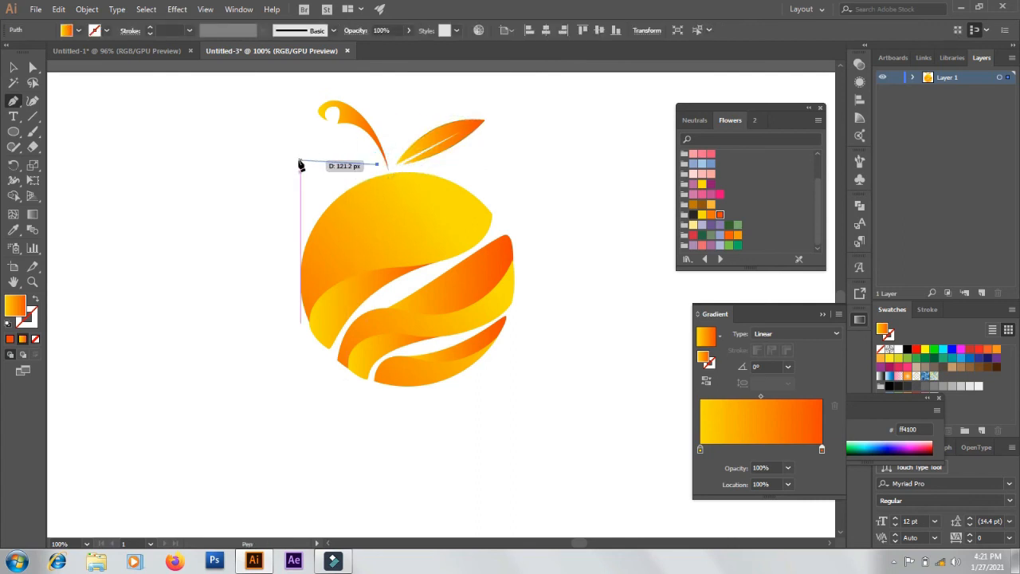
pyautogui.moveTo(293, 164); pyautogui.dragTo(250, 193)
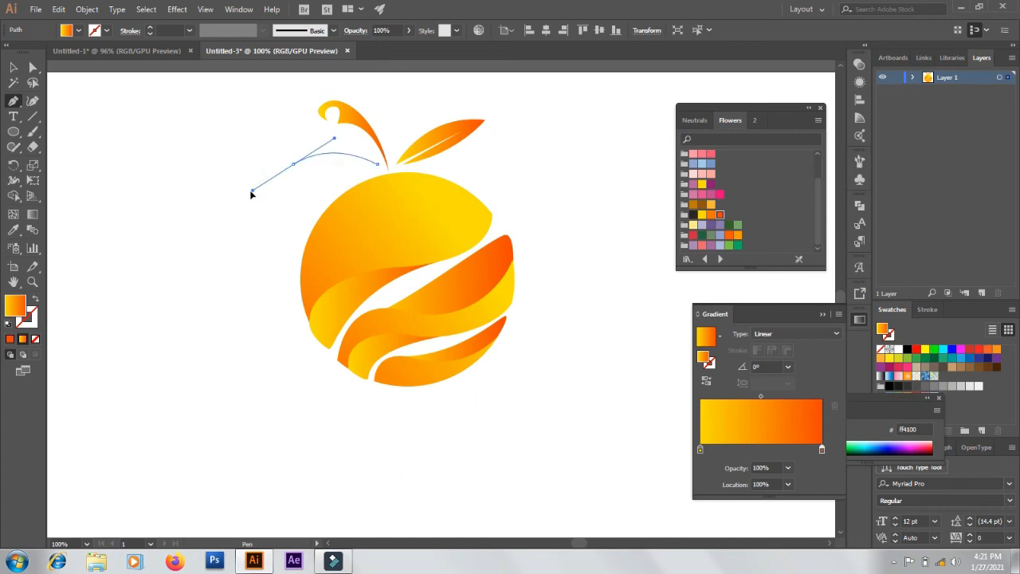
pyautogui.click(293, 164)
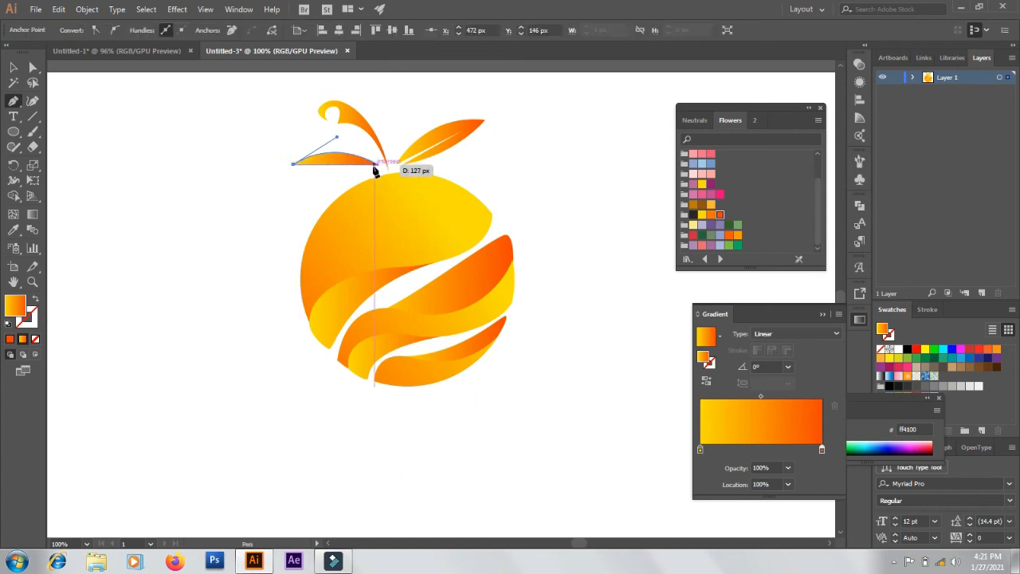
pyautogui.moveTo(377, 168)
pyautogui.mouseDown()
pyautogui.moveTo(438, 167)
pyautogui.moveTo(317, 168)
pyautogui.moveTo(379, 165)
pyautogui.mouseUp()
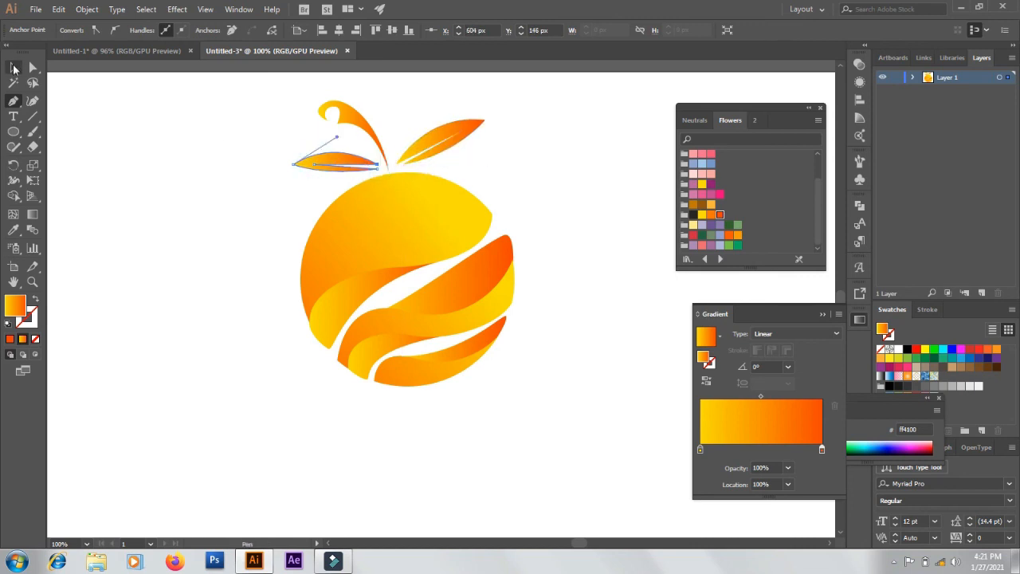
pyautogui.click(14, 67)
pyautogui.click(141, 137)
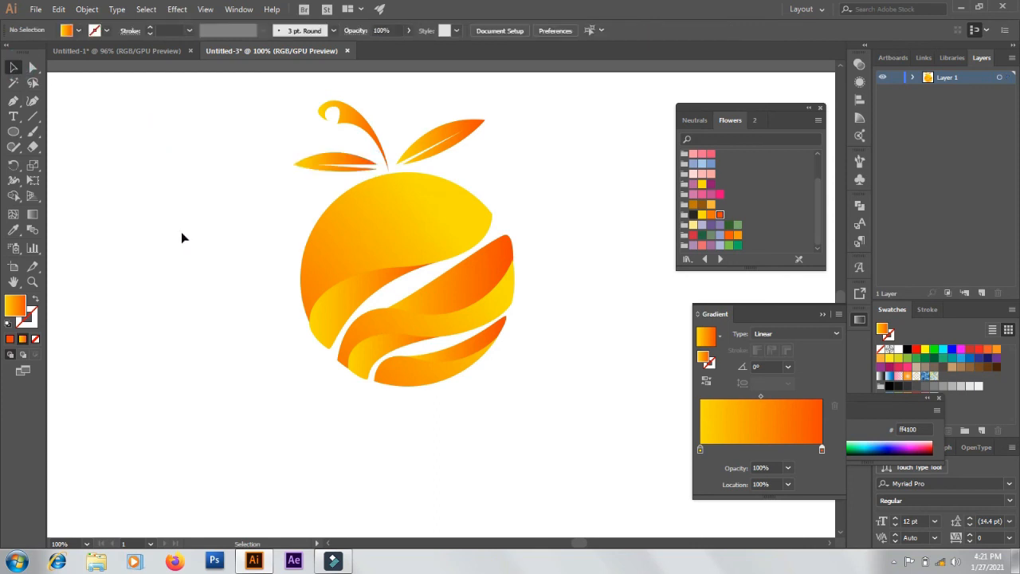
# - Undo the straight centre vein notch of the leaf left of the stem and redraw it curved with the Pen tool, closing the leaf
pyautogui.hotkey('ctrl', 'z')
pyautogui.hotkey('ctrl', 'z')
pyautogui.hotkey('ctrl', 'z')
pyautogui.click(13, 101)
pyautogui.hotkey('ctrl', 'shift', 'z')
pyautogui.press('ctrl')
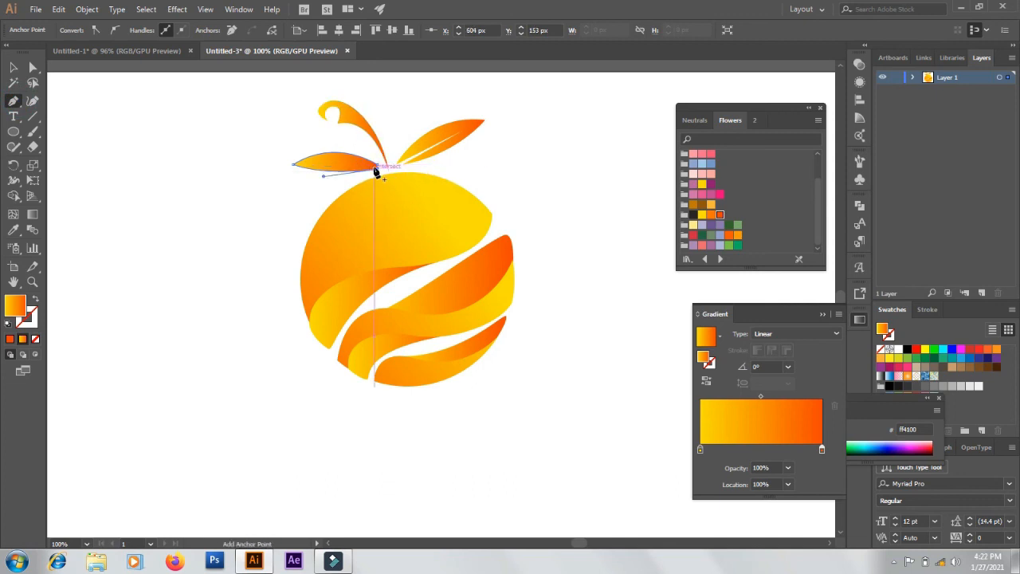
pyautogui.keyDown('ctrl'); pyautogui.click(334, 165); pyautogui.keyUp('ctrl')
pyautogui.click(377, 168)
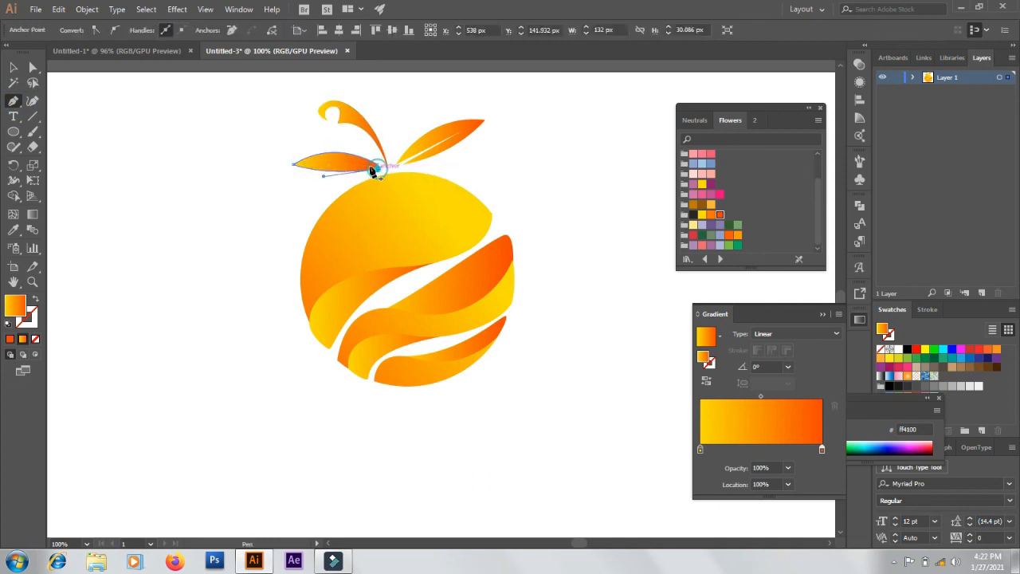
pyautogui.moveTo(327, 164); pyautogui.dragTo(336, 137)
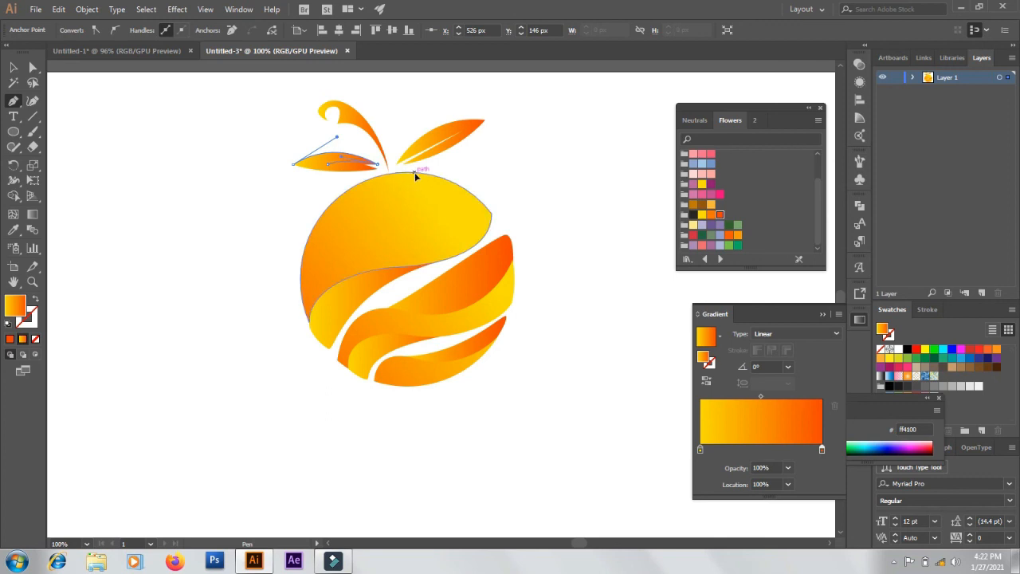
pyautogui.press('v')
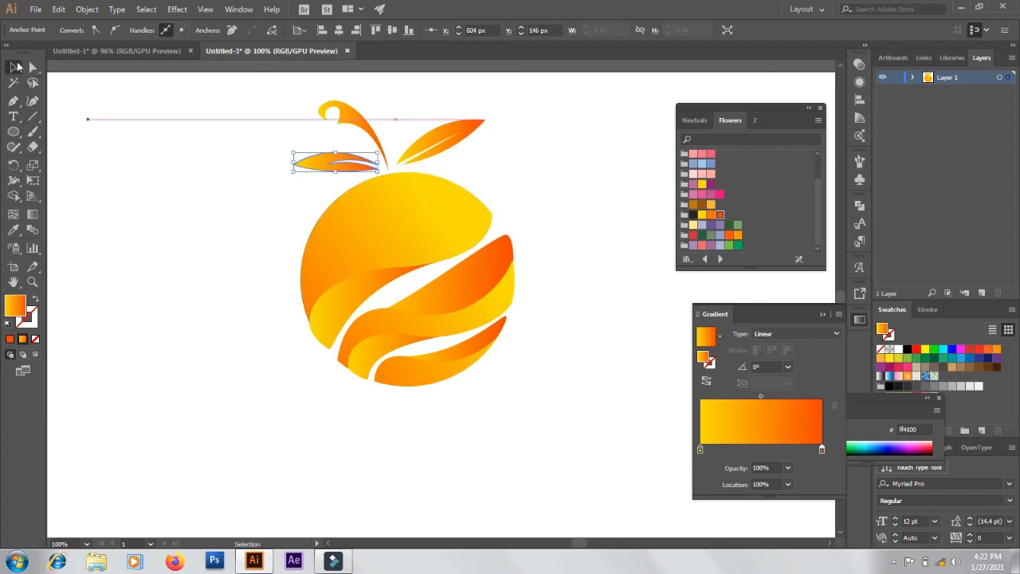
pyautogui.click(136, 152)
# - Redirect the left leaf's linear gradient to 178°, running yellow at the stem to orange at the leaf tip, and hide the gradient settings
pyautogui.click(328, 165)
pyautogui.press('g')
pyautogui.moveTo(383, 167); pyautogui.dragTo(274, 162)
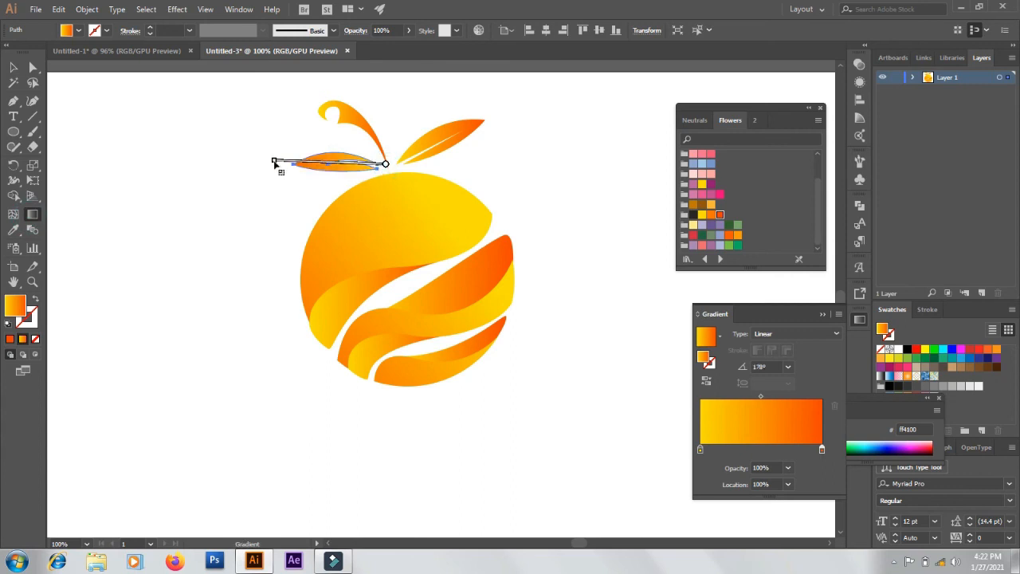
pyautogui.press('v')
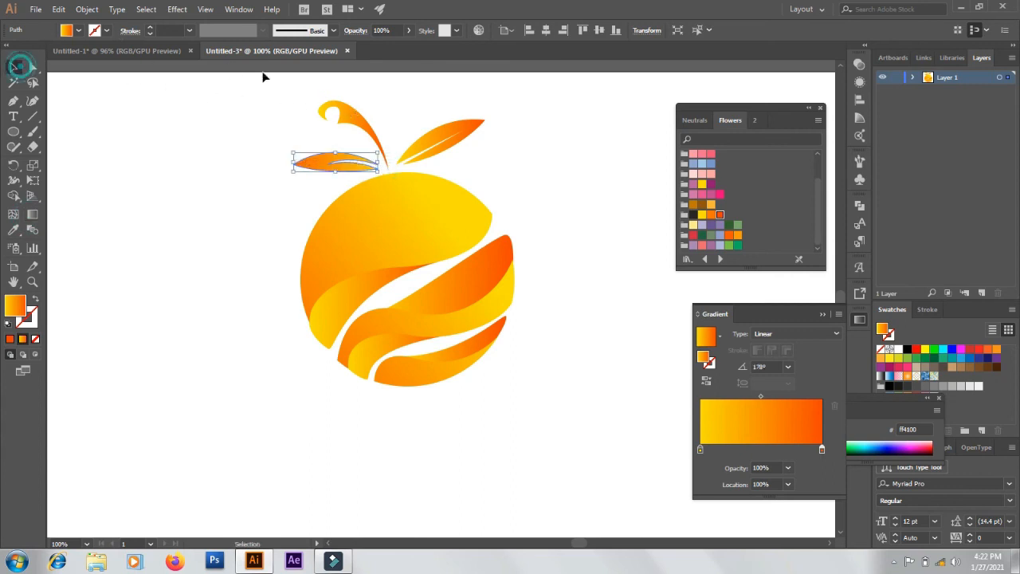
pyautogui.click(376, 98)
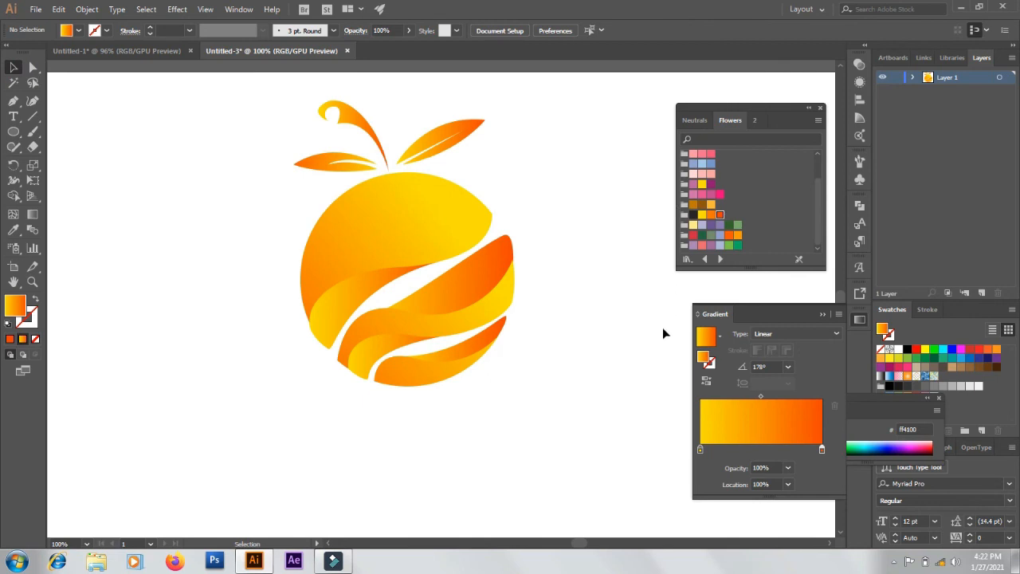
pyautogui.hotkey('ctrl', 'F9')
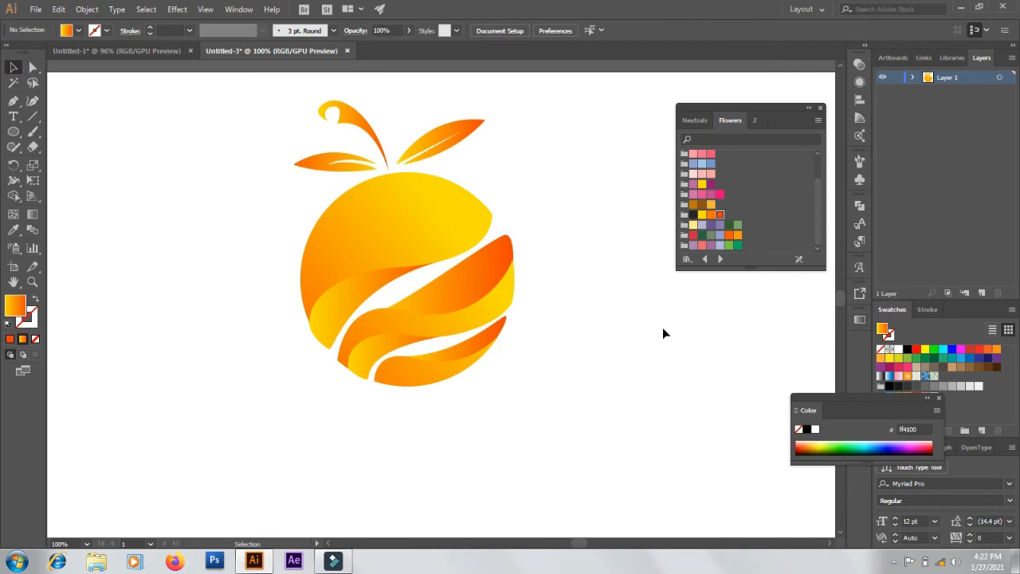